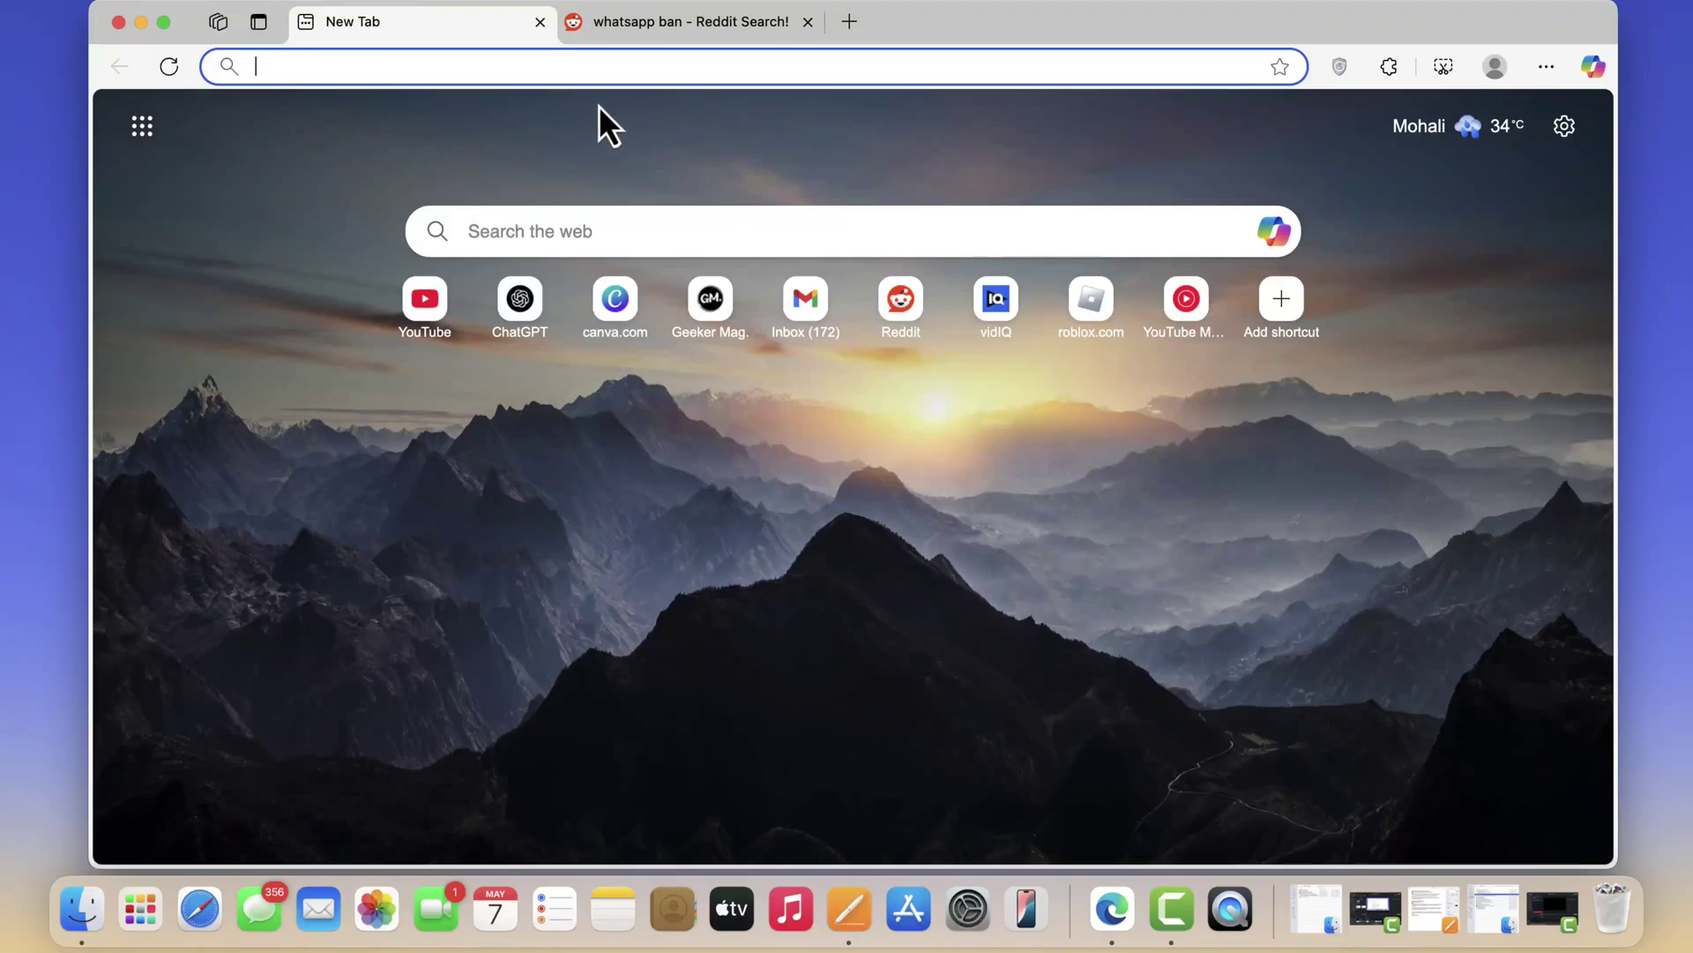
Step: Switch to the Reddit search results for 'whatsapp ban'
{"action": "left_click", "coordinate": [644, 26]}
{"action": "scroll", "coordinate": [499, 397], "scroll_direction": "down", "scroll_amount": 1}
{"action": "scroll", "coordinate": [499, 398], "scroll_direction": "down", "scroll_amount": 1}
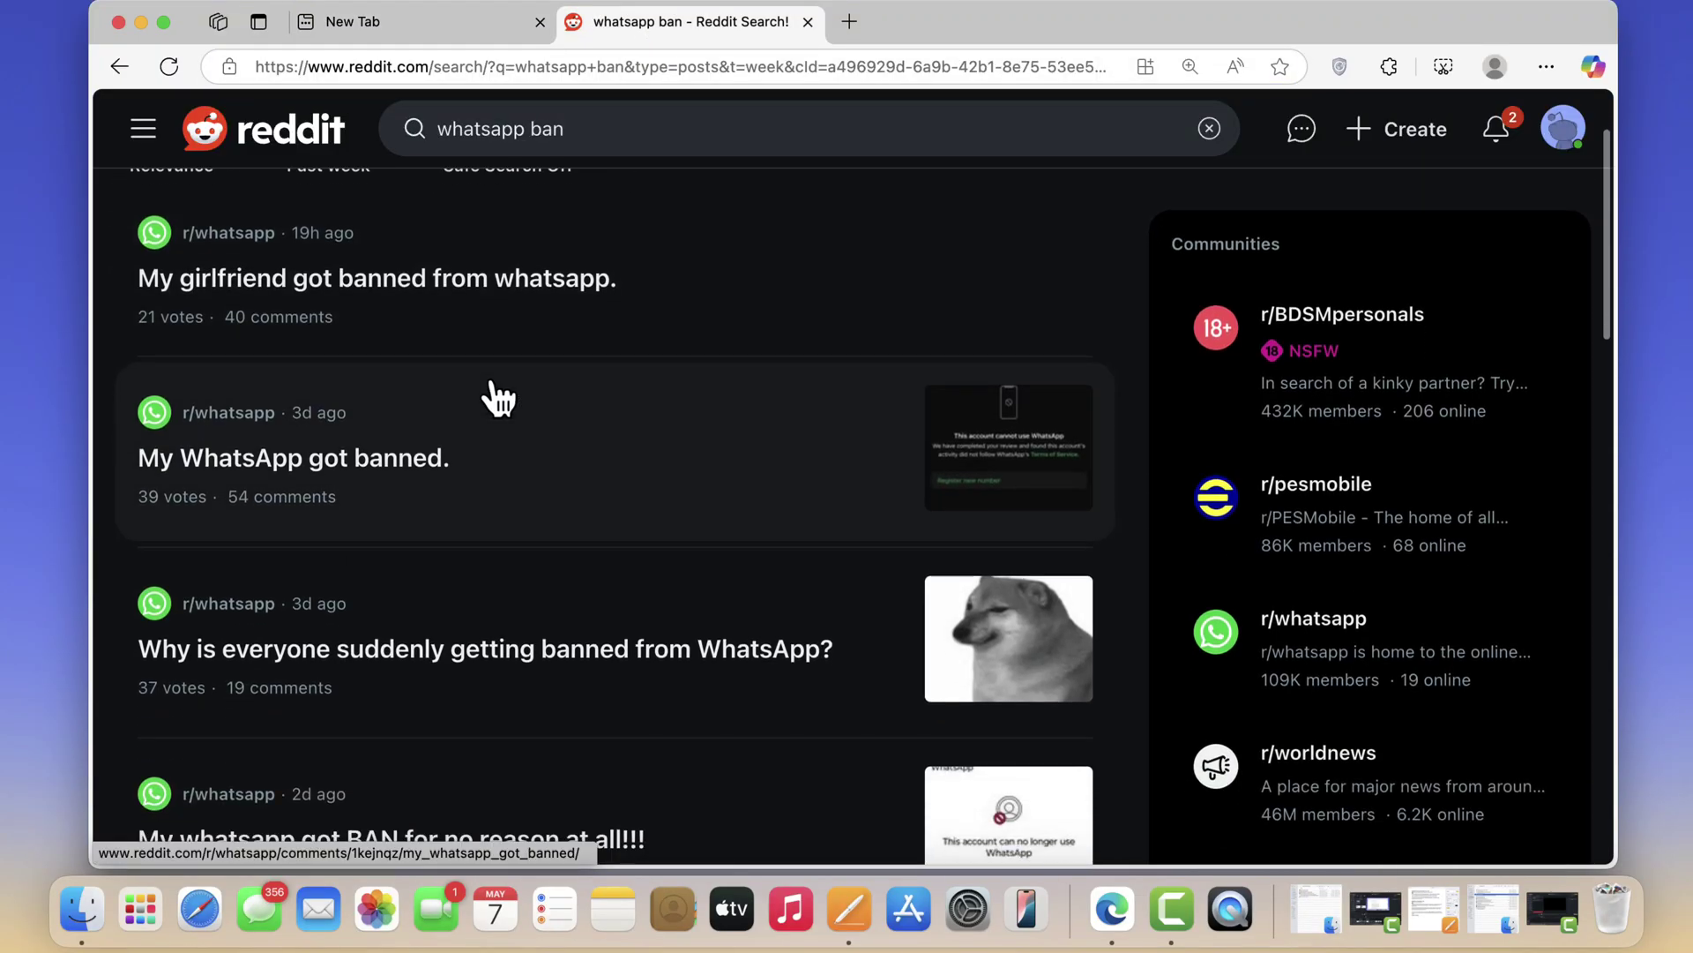
{"action": "scroll", "coordinate": [498, 398], "scroll_direction": "down", "scroll_amount": 2}
{"action": "scroll", "coordinate": [499, 397], "scroll_direction": "down", "scroll_amount": 2}
{"action": "scroll", "coordinate": [493, 384], "scroll_direction": "down", "scroll_amount": 2}
{"action": "scroll", "coordinate": [492, 384], "scroll_direction": "down", "scroll_amount": 2}
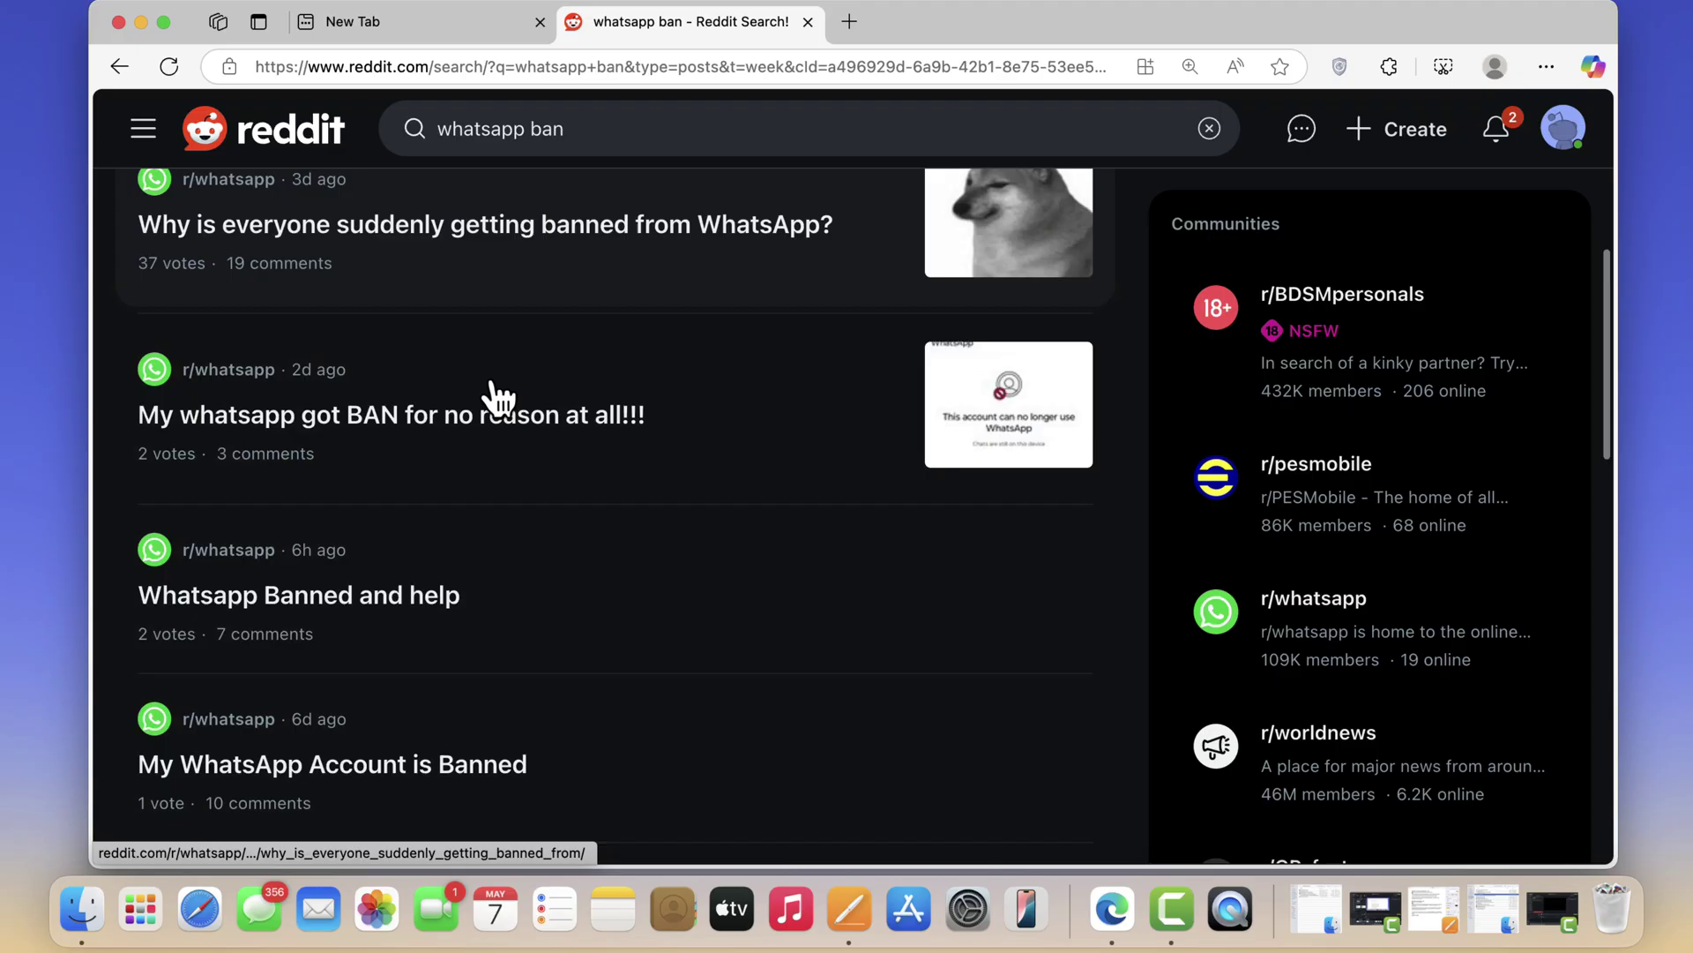
{"action": "scroll", "coordinate": [492, 384], "scroll_direction": "down", "scroll_amount": 2}
{"action": "scroll", "coordinate": [492, 384], "scroll_direction": "down", "scroll_amount": 2}
{"action": "scroll", "coordinate": [492, 381], "scroll_direction": "down", "scroll_amount": 2}
{"action": "scroll", "coordinate": [490, 382], "scroll_direction": "down", "scroll_amount": 1}
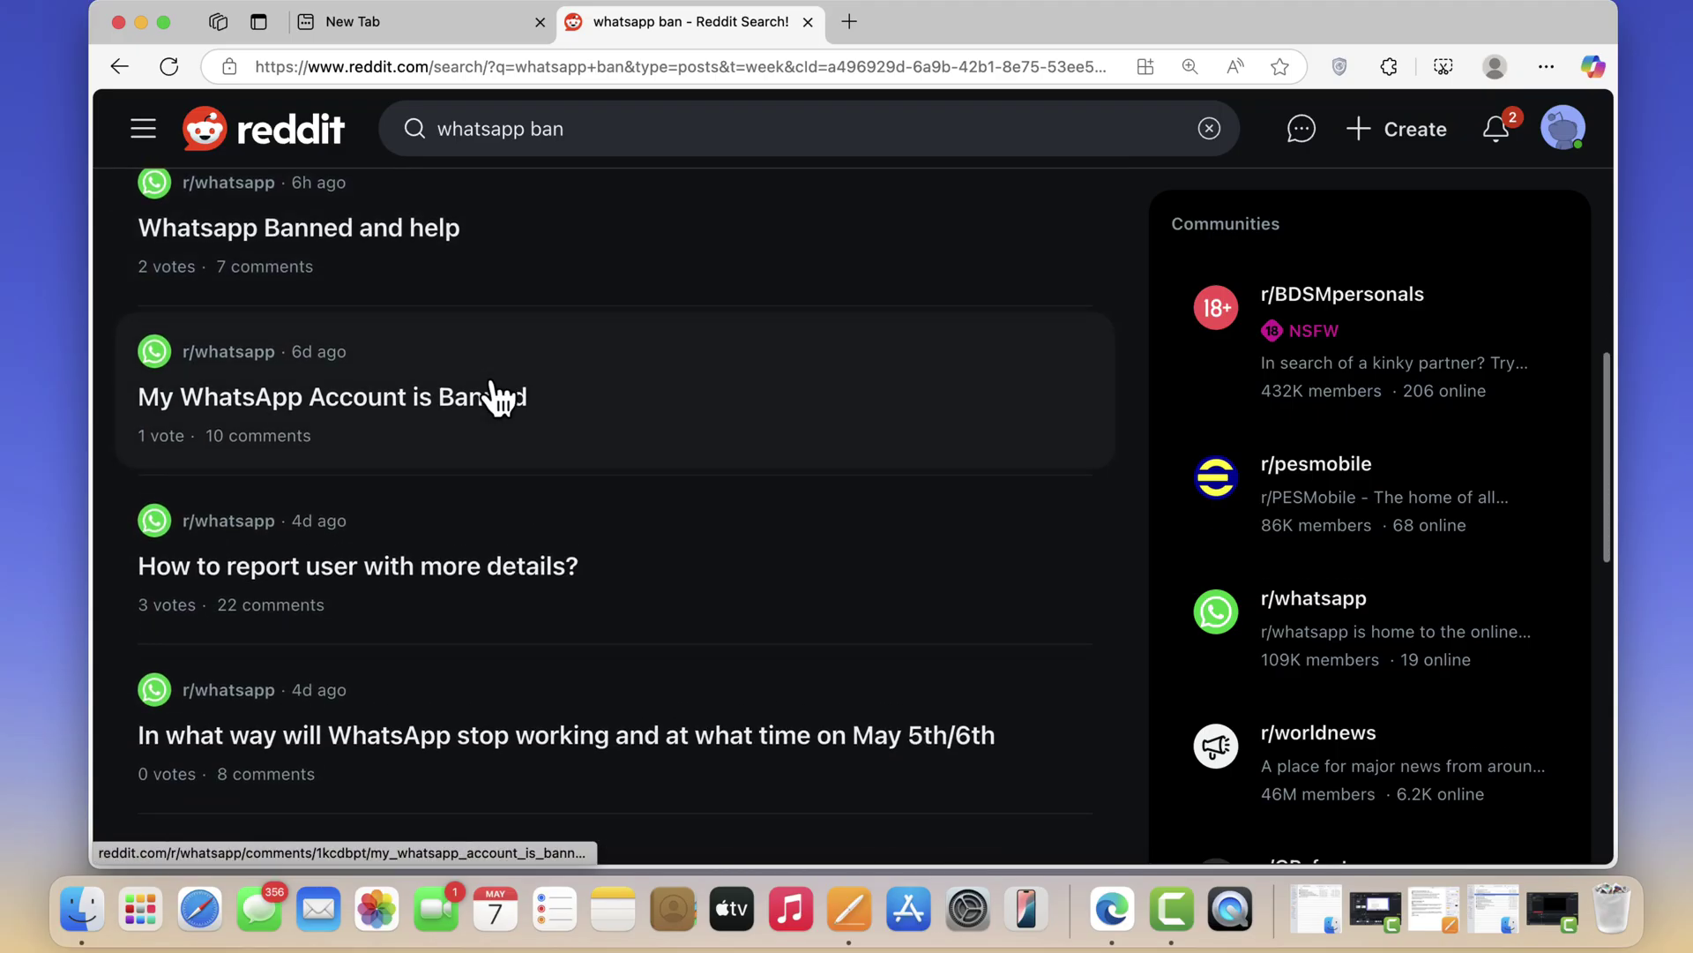
{"action": "scroll", "coordinate": [491, 381], "scroll_direction": "down", "scroll_amount": 2}
{"action": "scroll", "coordinate": [491, 381], "scroll_direction": "down", "scroll_amount": 2}
{"action": "scroll", "coordinate": [499, 398], "scroll_direction": "down", "scroll_amount": 2}
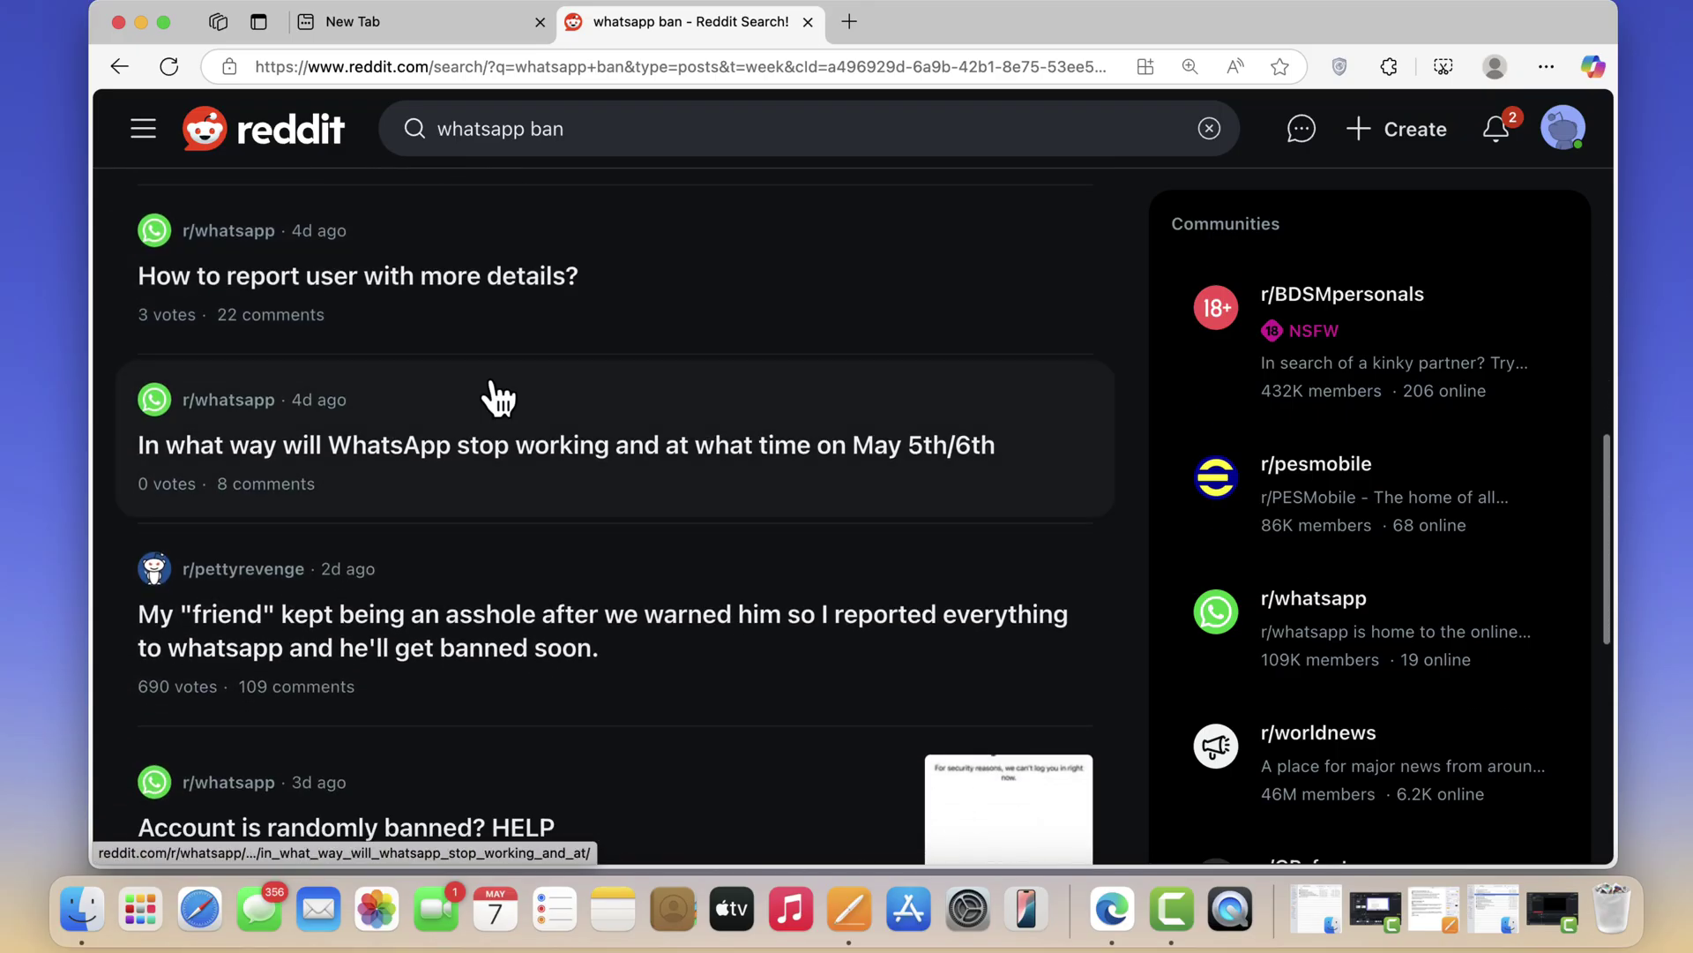
{"action": "scroll", "coordinate": [499, 397], "scroll_direction": "down", "scroll_amount": 2}
{"action": "scroll", "coordinate": [500, 398], "scroll_direction": "down", "scroll_amount": 2}
{"action": "scroll", "coordinate": [499, 396], "scroll_direction": "down", "scroll_amount": 2}
{"action": "scroll", "coordinate": [500, 397], "scroll_direction": "down", "scroll_amount": 2}
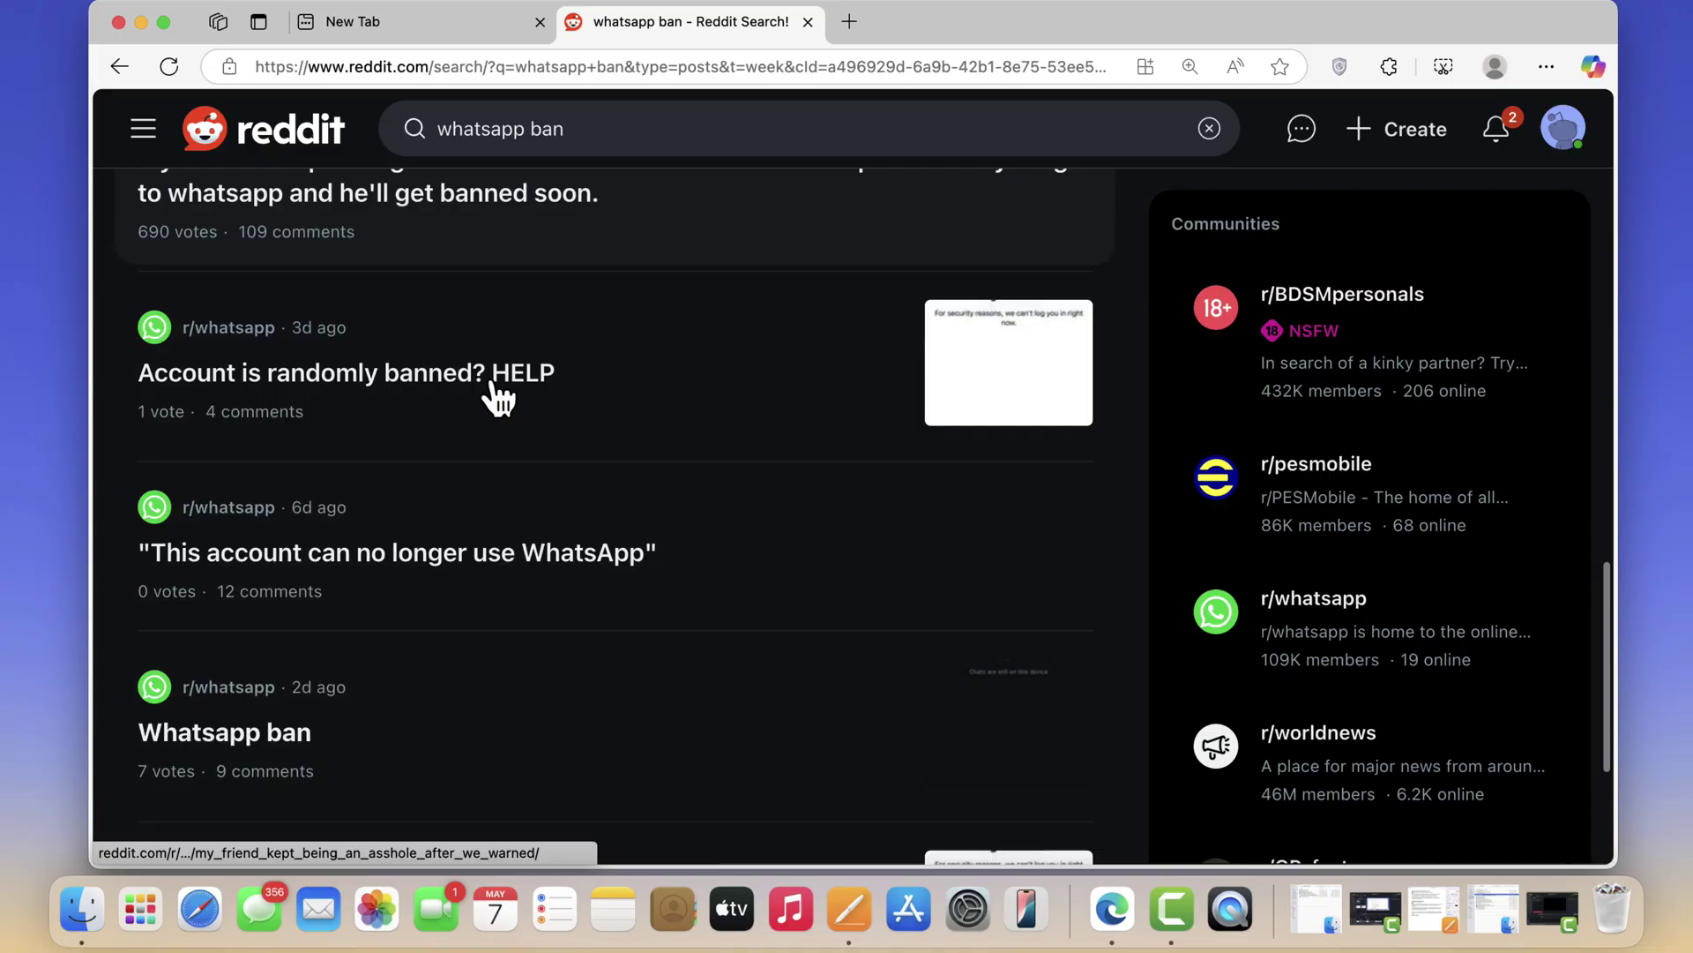
{"action": "scroll", "coordinate": [498, 397], "scroll_direction": "down", "scroll_amount": 2}
{"action": "scroll", "coordinate": [498, 397], "scroll_direction": "down", "scroll_amount": 2}
{"action": "scroll", "coordinate": [499, 397], "scroll_direction": "down", "scroll_amount": 1}
{"action": "scroll", "coordinate": [500, 397], "scroll_direction": "down", "scroll_amount": 1}
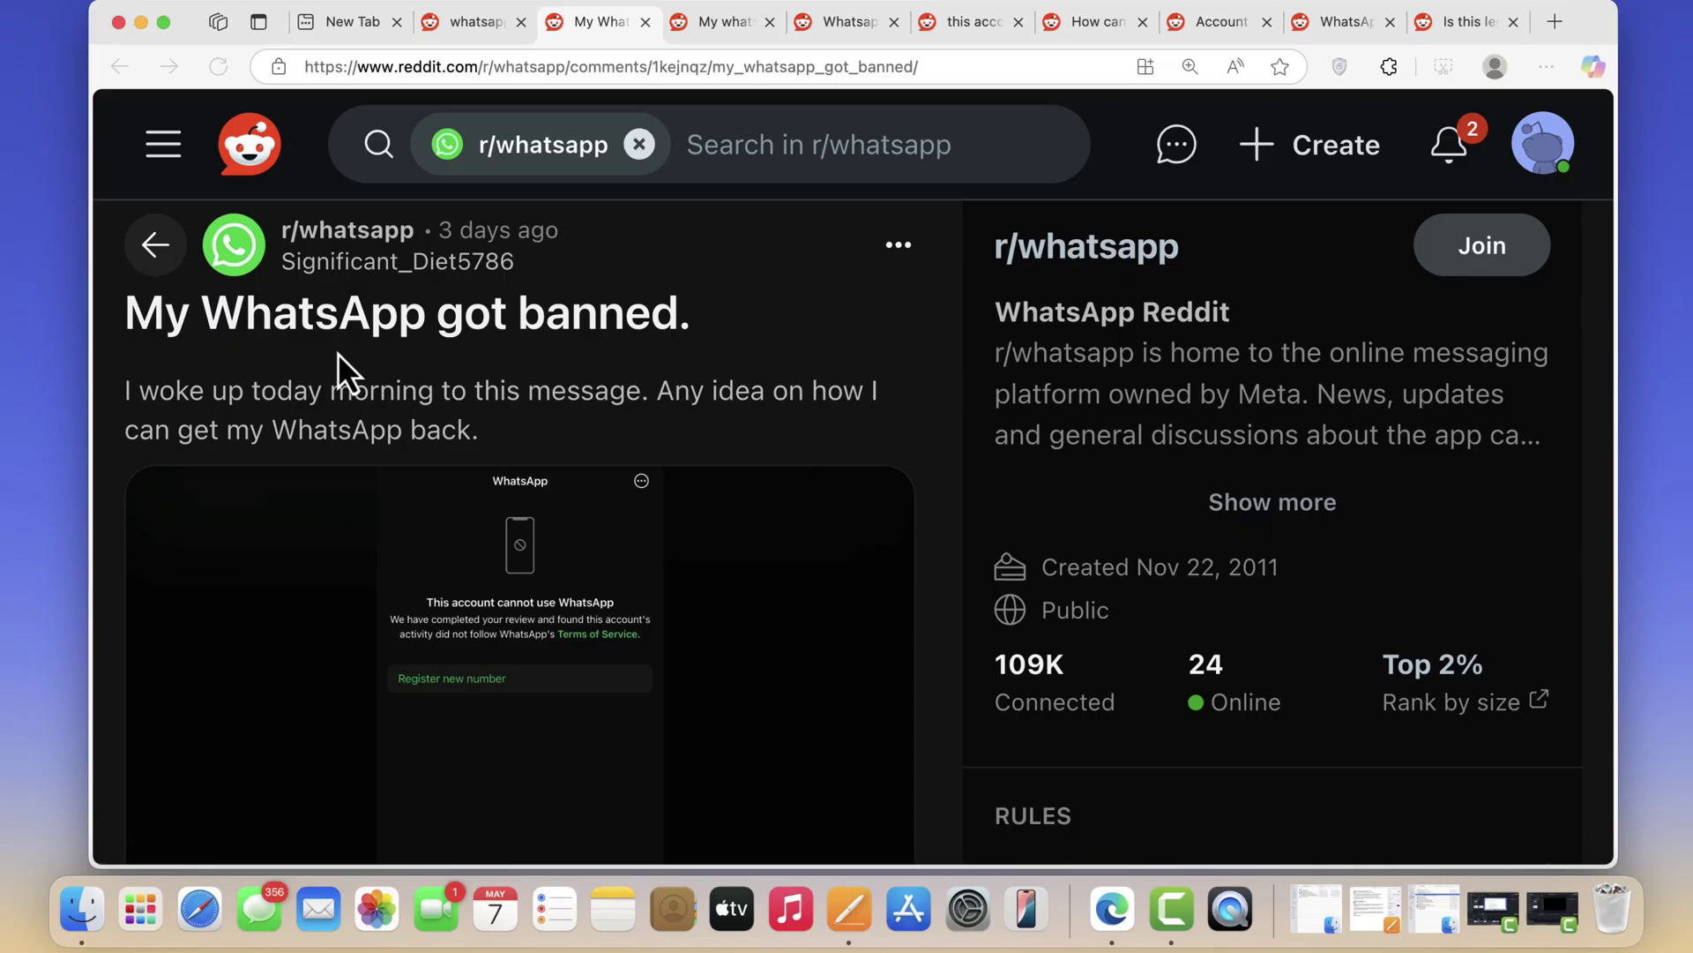
Step: Highlight the current post's ban title, then read the next two ban posts
{"action": "left_click_drag", "start_coordinate": [247, 313], "coordinate": [595, 317]}
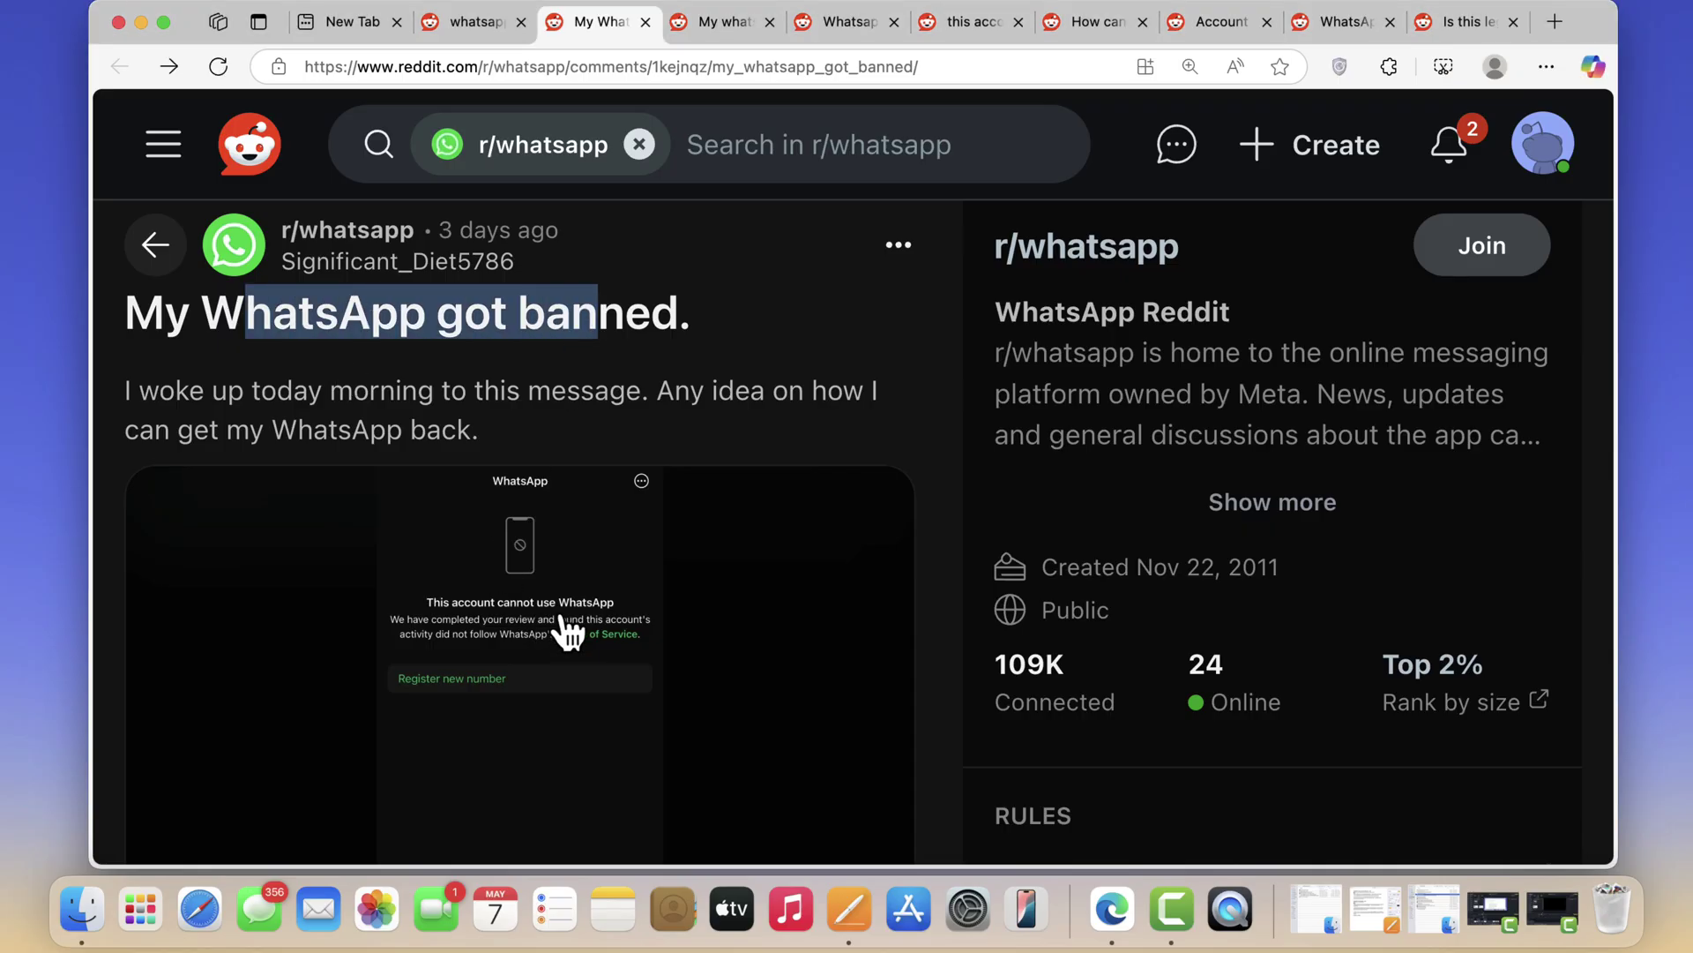
{"action": "left_click", "coordinate": [711, 28]}
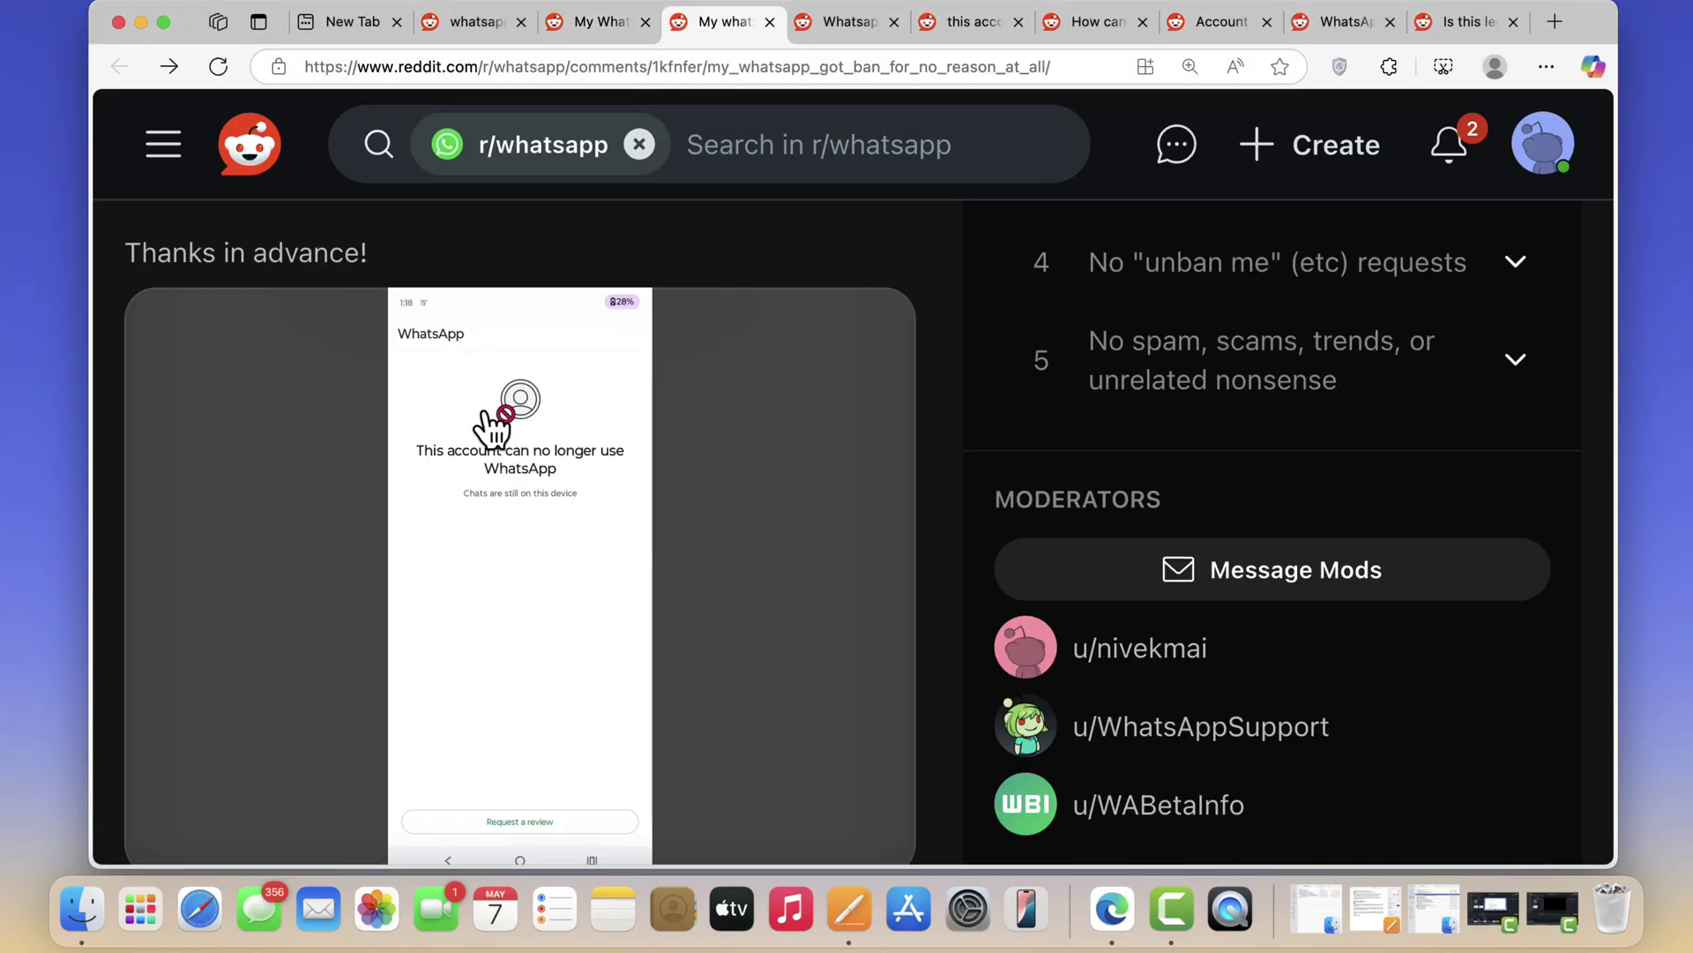
{"action": "left_click", "coordinate": [857, 25]}
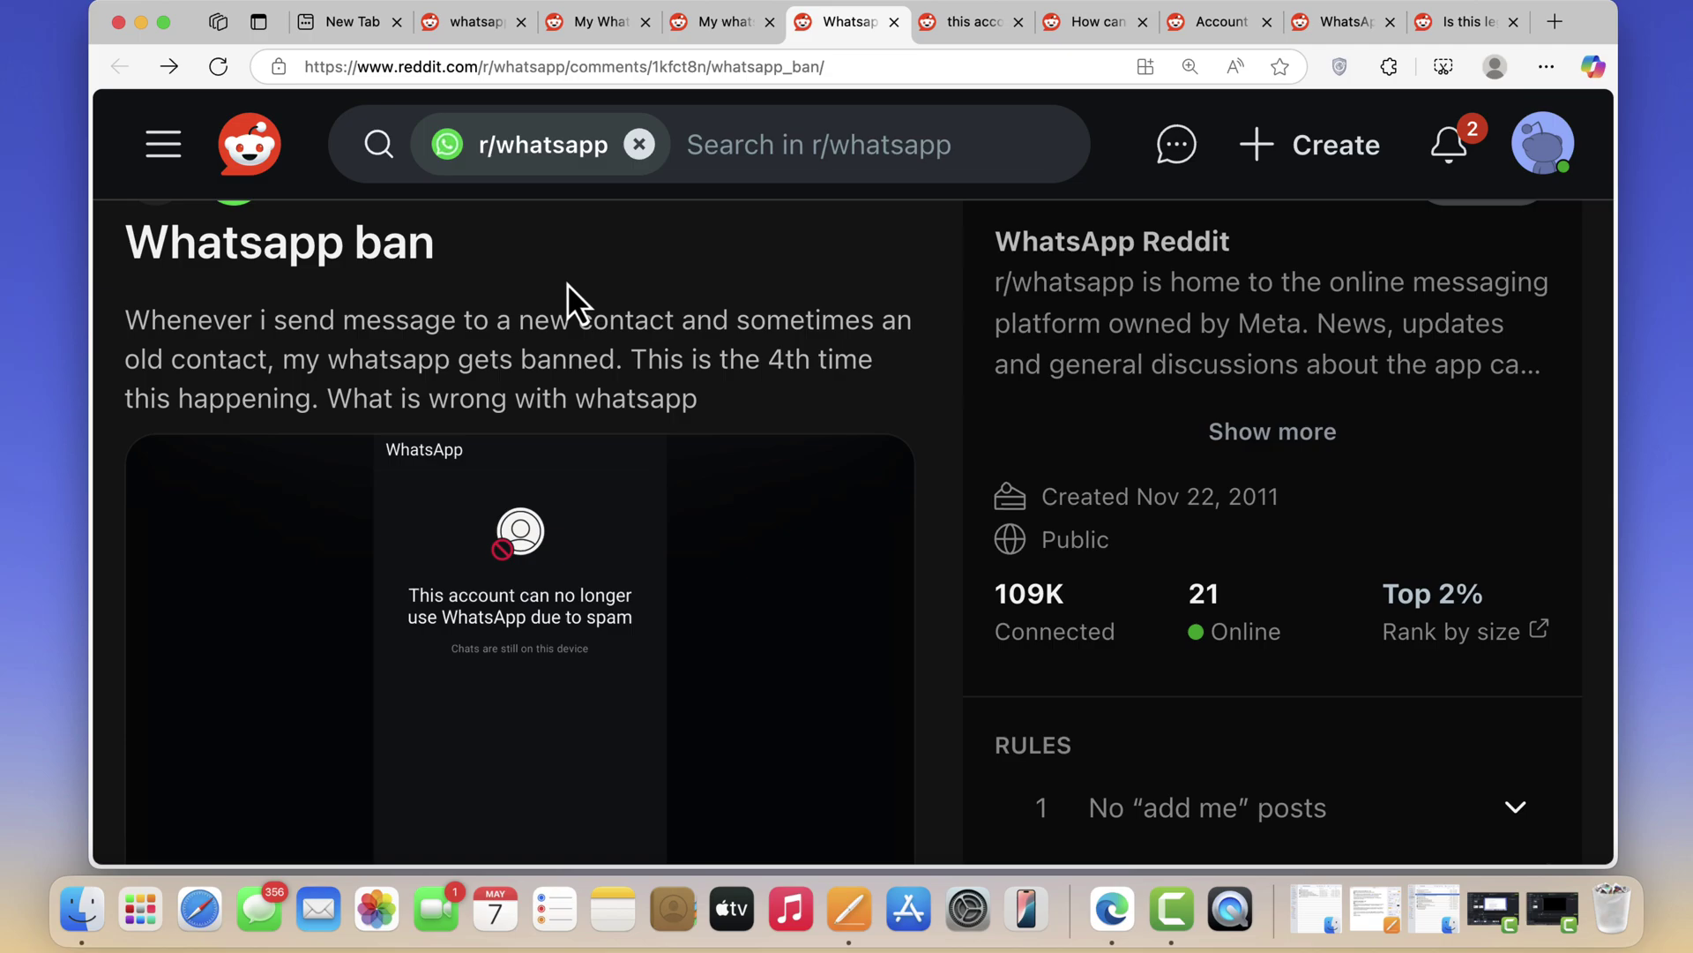
Step: Read 'this account can no longer use', 'How can this be fixed?', 'Account is randomly banned? HELP' and 'WhatsApp is simply useless'
{"action": "left_click", "coordinate": [965, 37]}
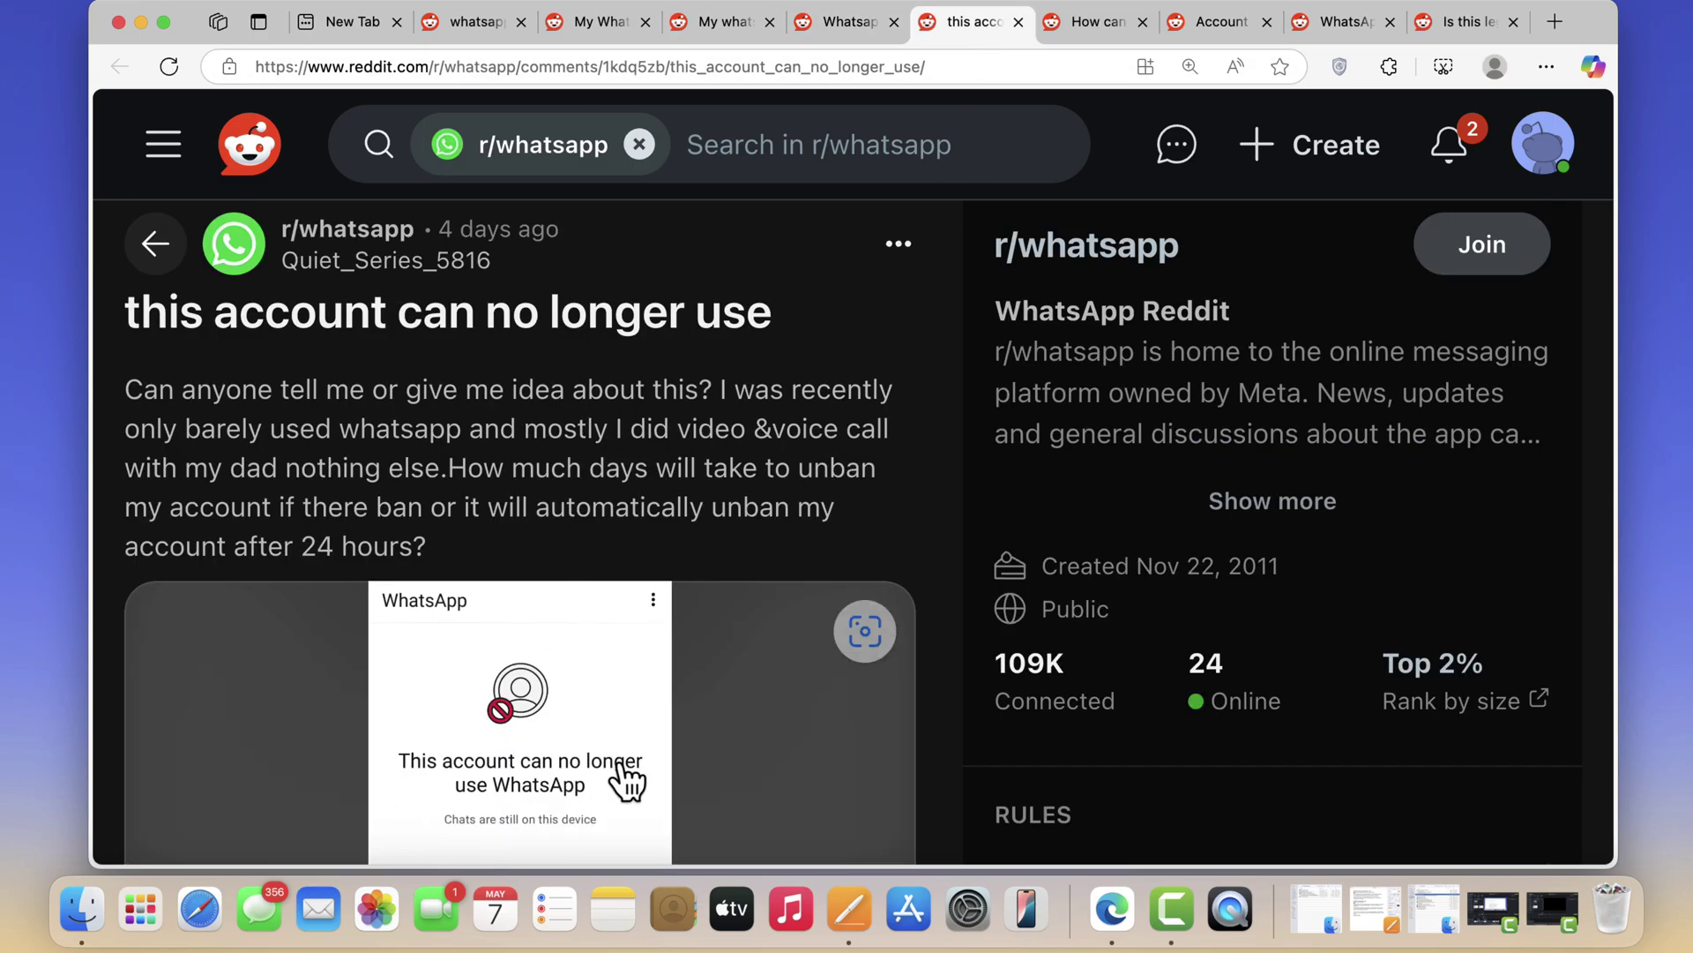
{"action": "left_click", "coordinate": [1103, 29]}
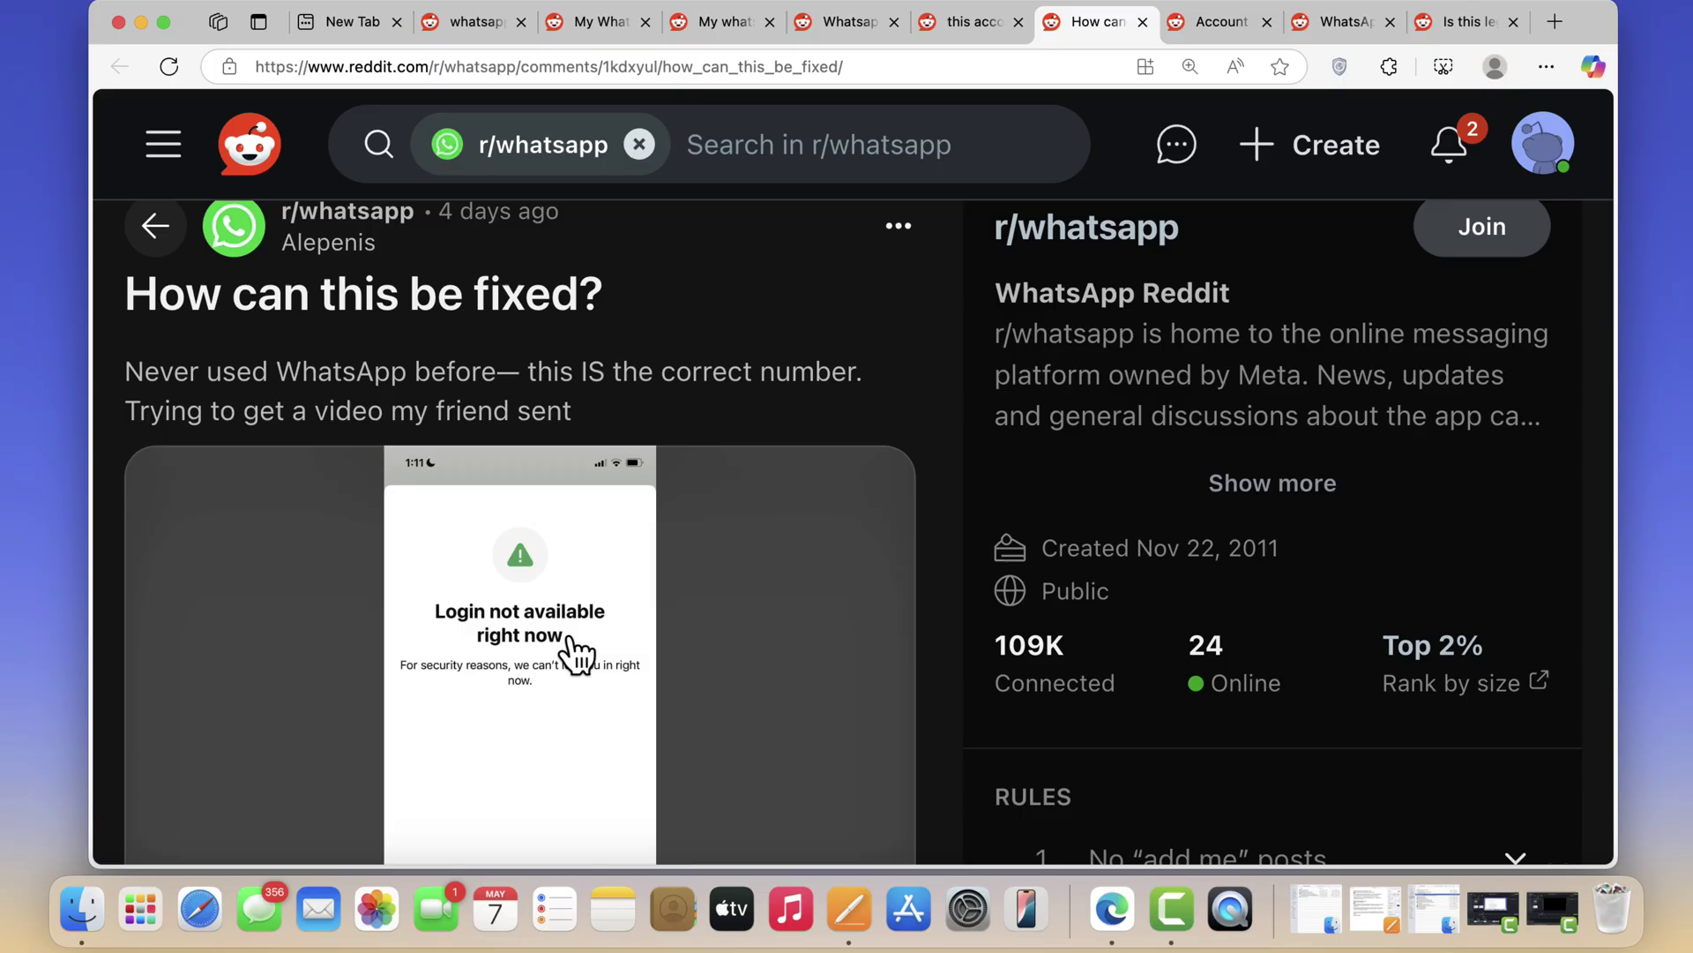
{"action": "left_click", "coordinate": [1197, 37]}
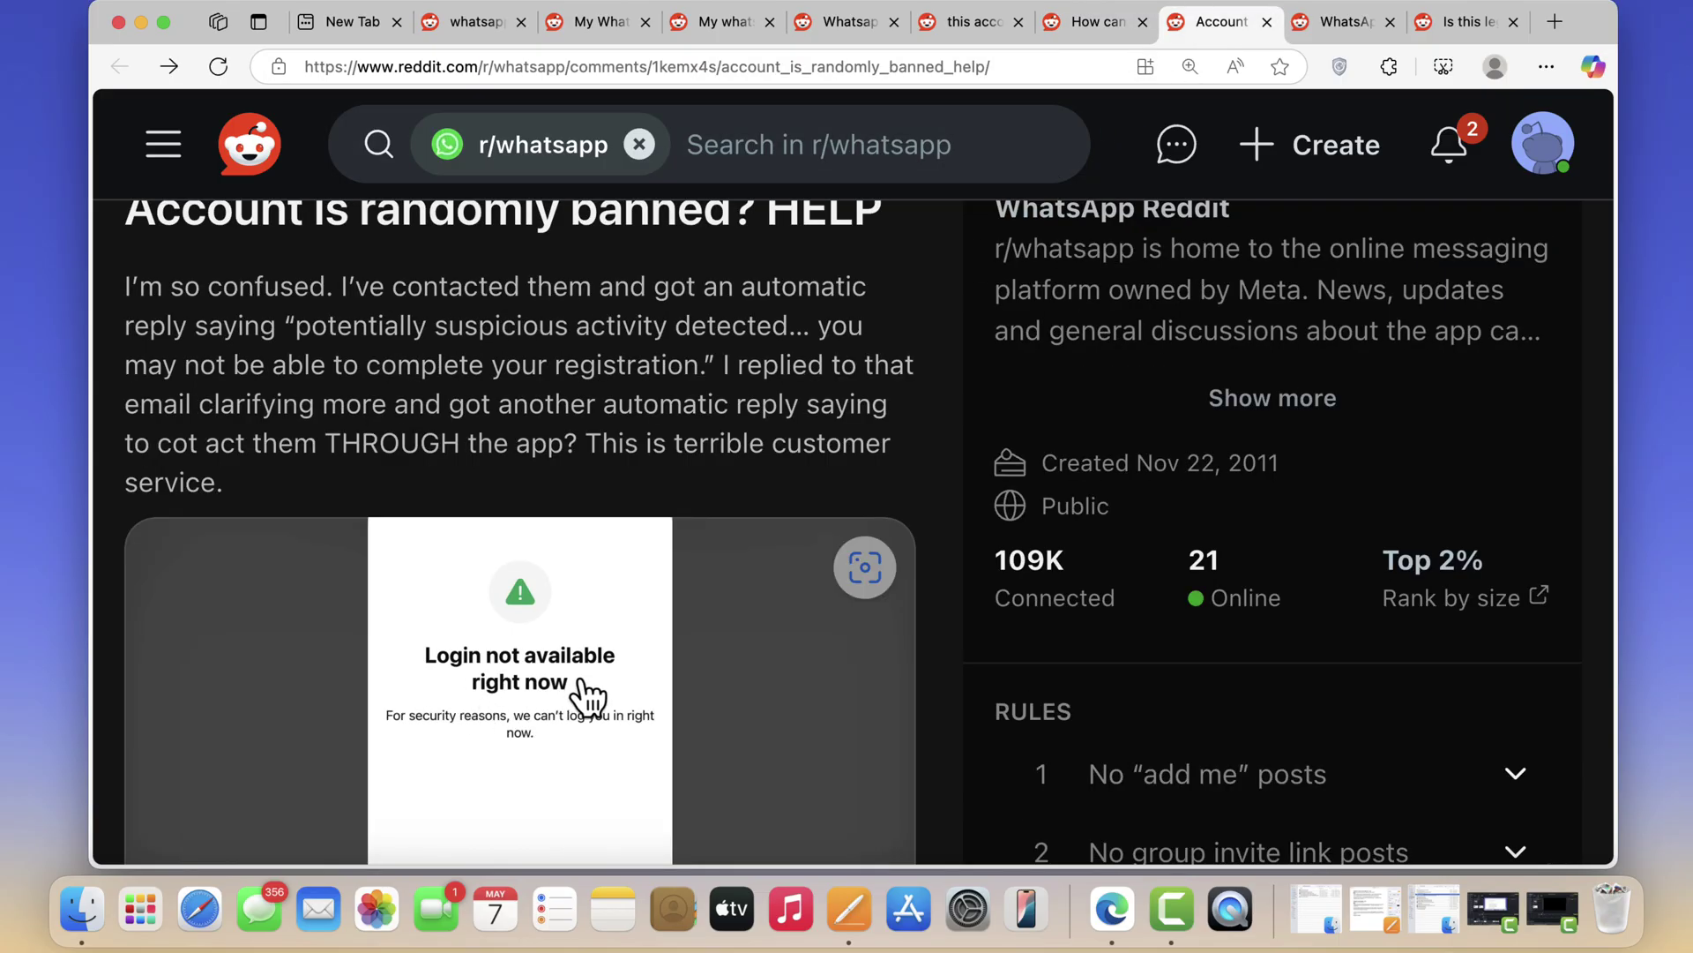
{"action": "left_click", "coordinate": [1340, 32]}
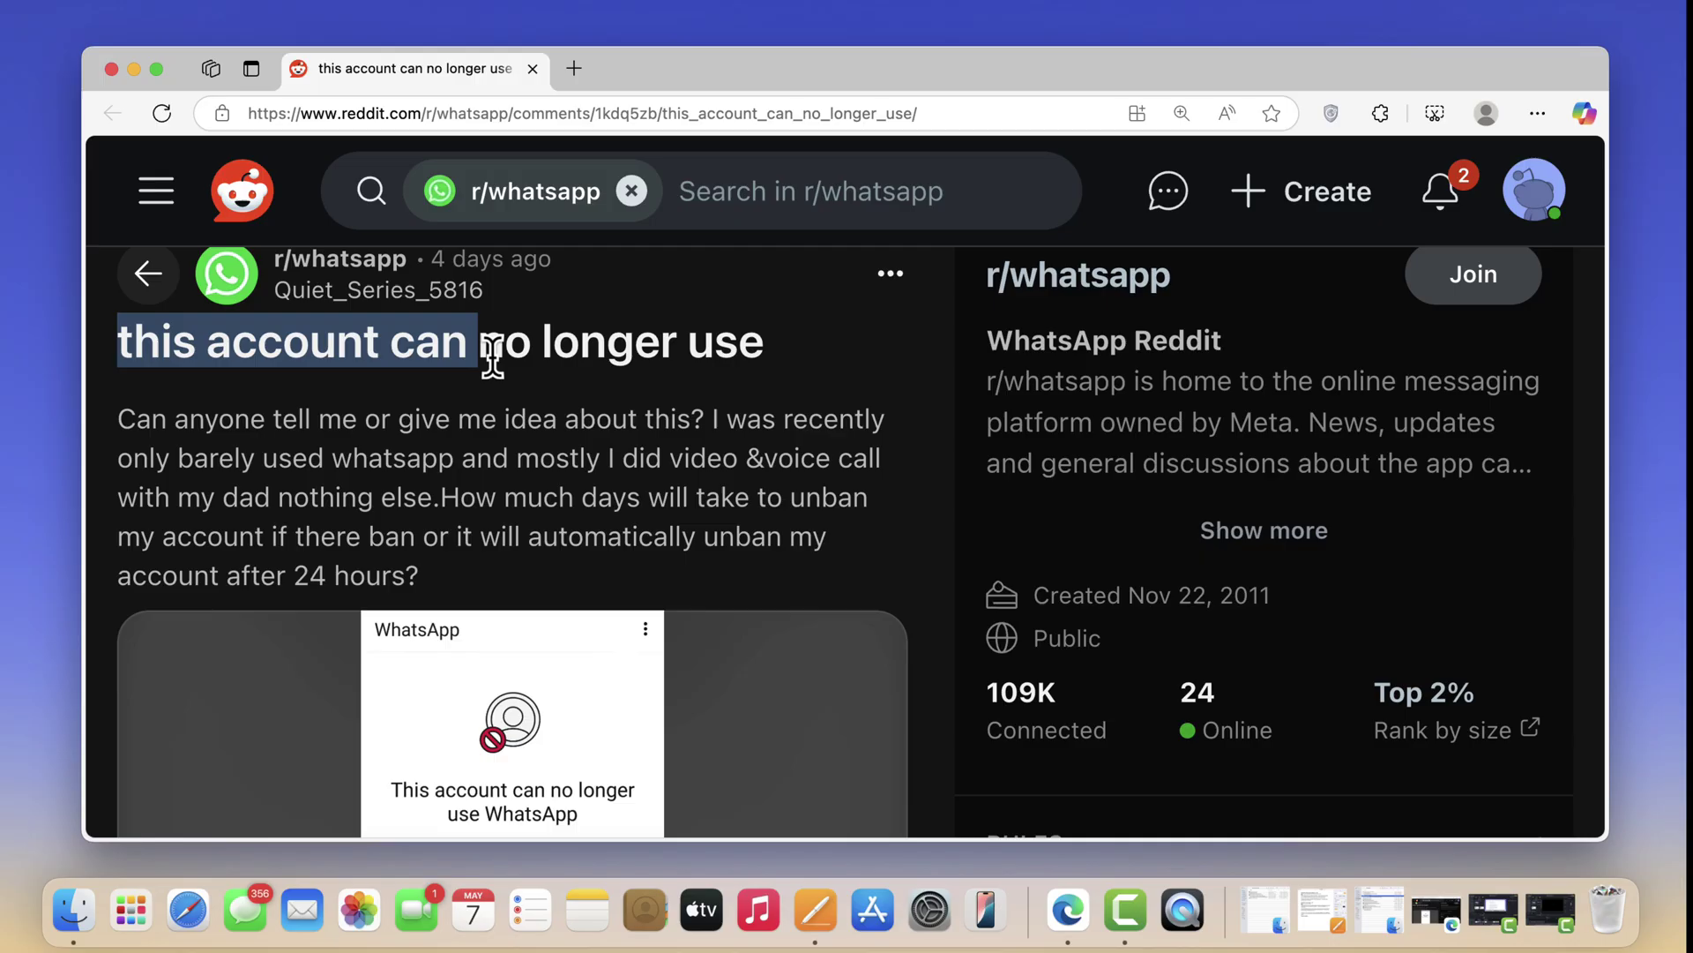
Step: Highlight the post's question and its line about barely using WhatsApp
{"action": "left_click_drag", "start_coordinate": [202, 420], "coordinate": [760, 418]}
{"action": "left_click_drag", "start_coordinate": [178, 458], "coordinate": [853, 457]}
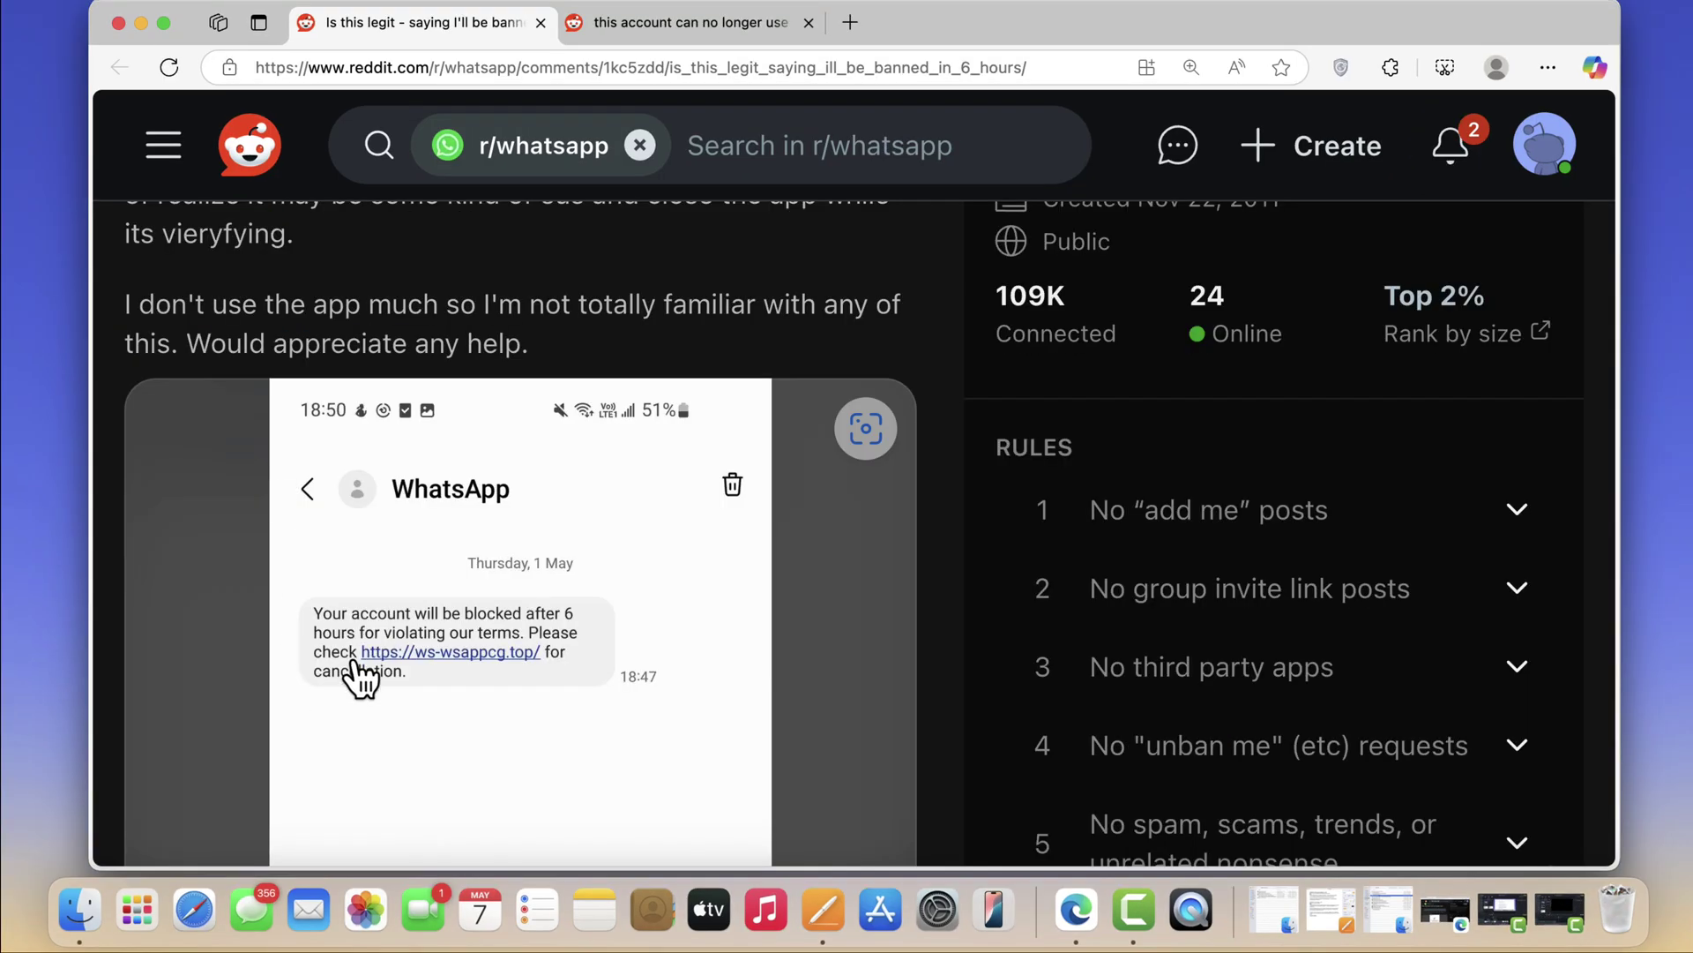
Step: In the comments, highlight the banned-for-spam sentence and the account-restored part
{"action": "left_click", "coordinate": [704, 26]}
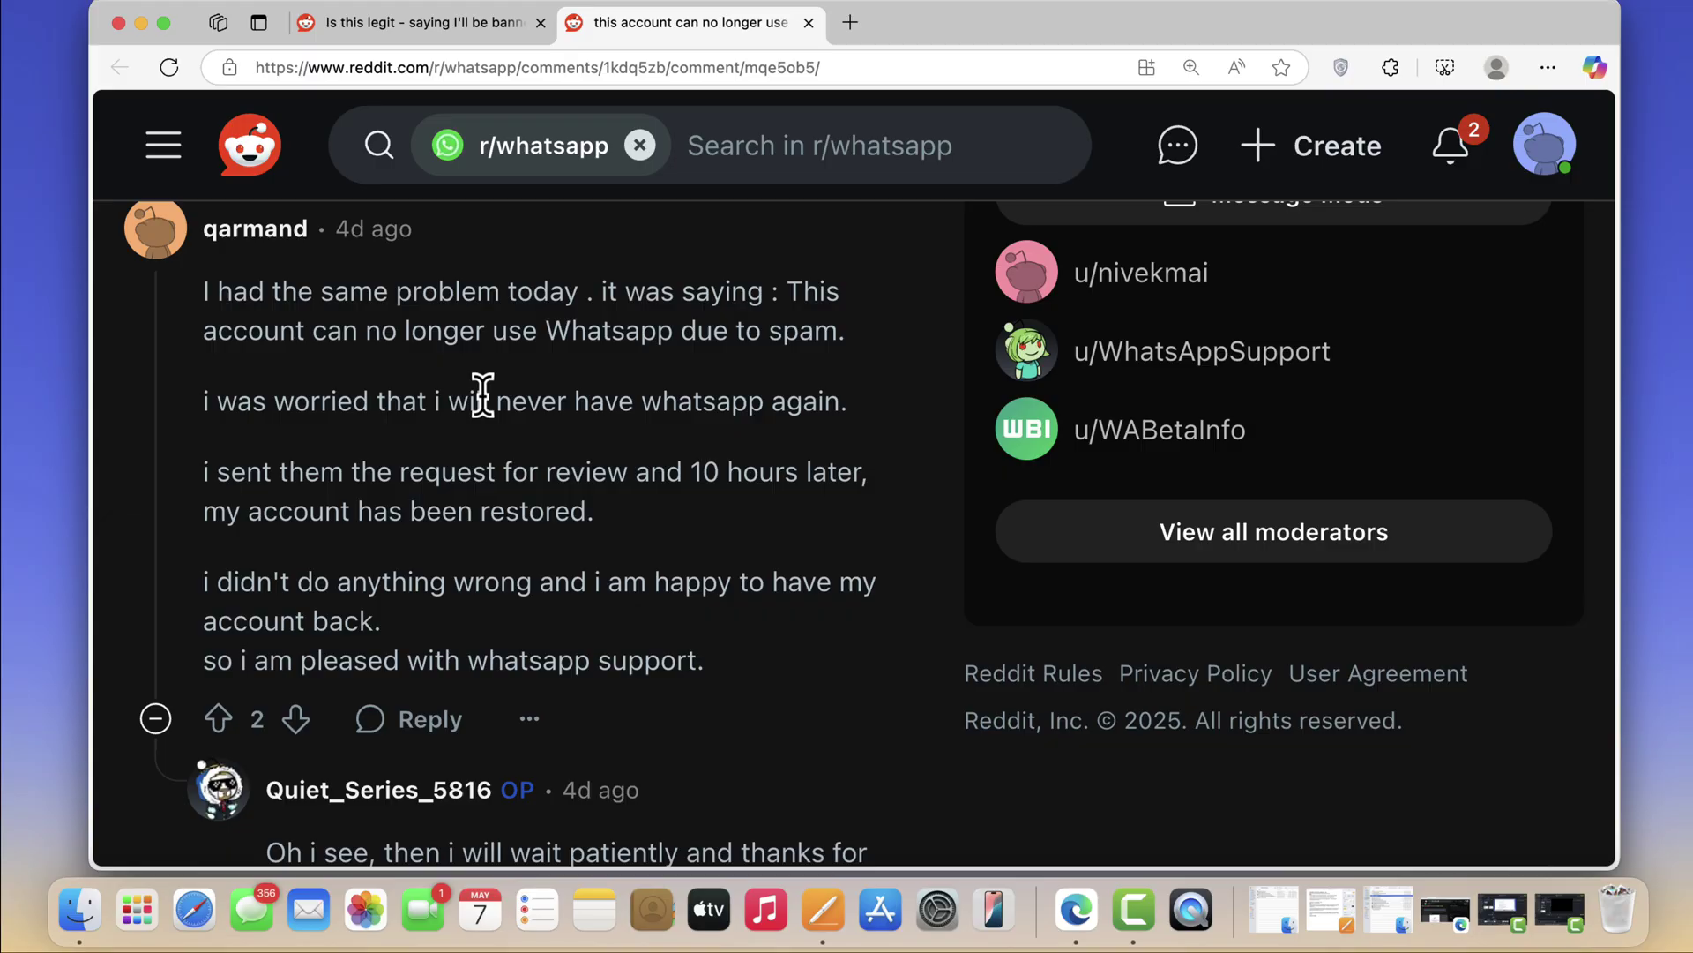
{"action": "left_click_drag", "start_coordinate": [260, 291], "coordinate": [829, 341]}
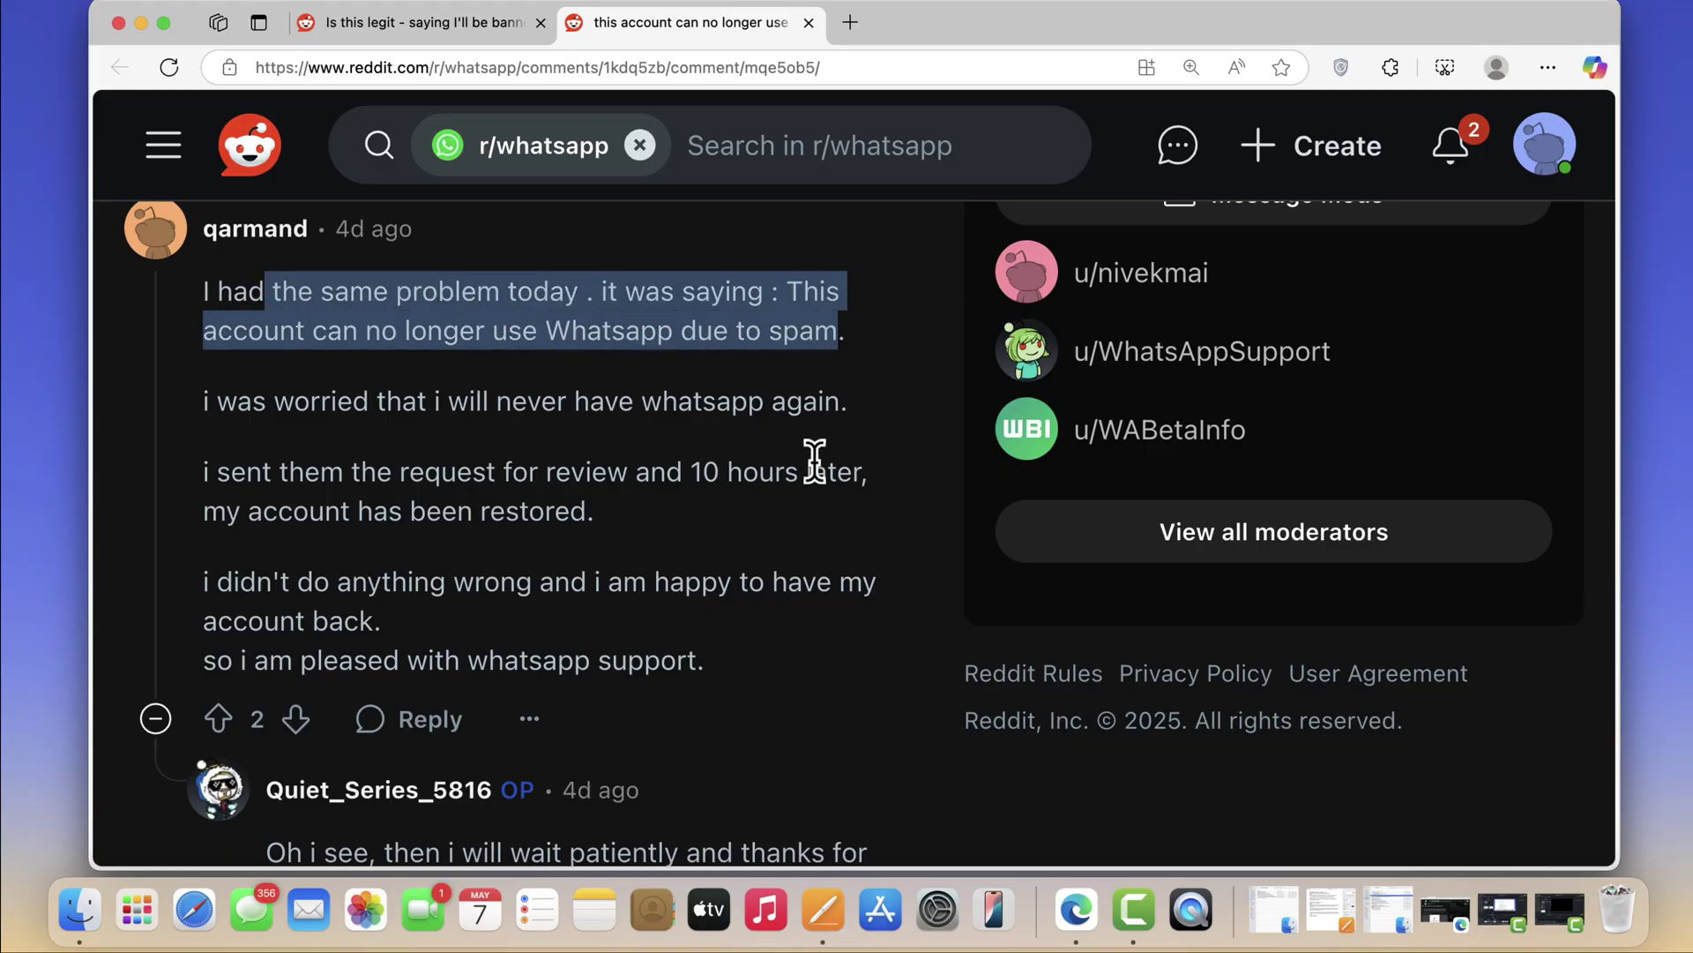
{"action": "left_click_drag", "start_coordinate": [291, 477], "coordinate": [663, 508]}
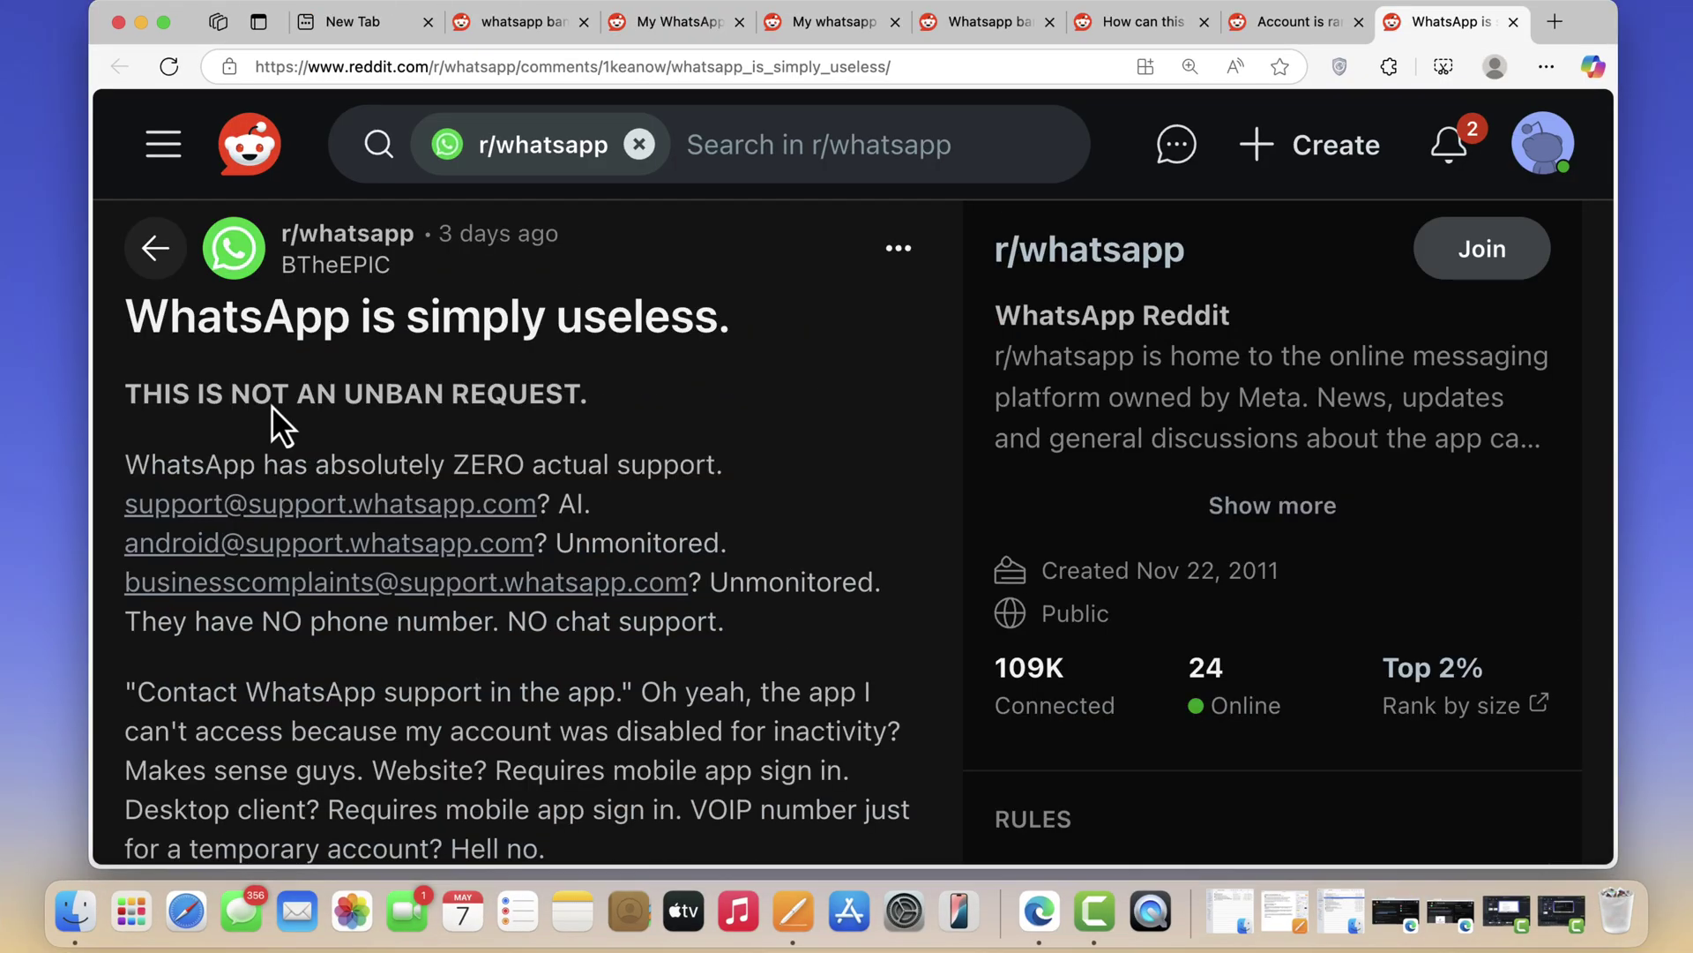
{"action": "left_click_drag", "start_coordinate": [172, 318], "coordinate": [697, 340]}
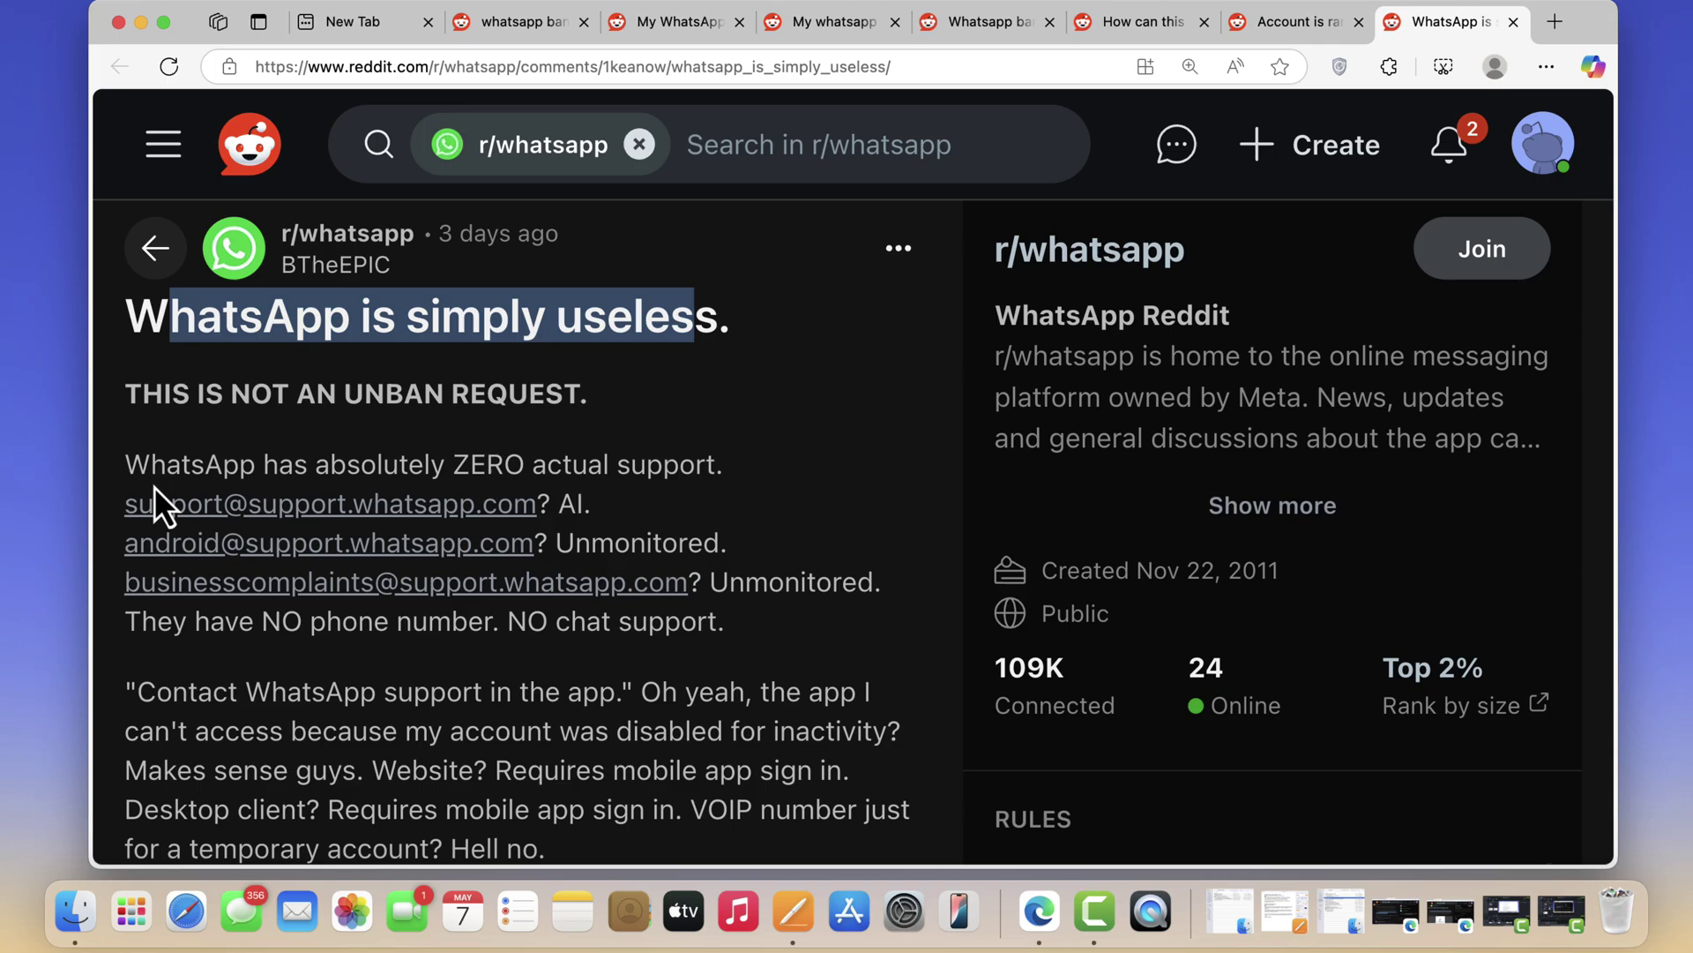
{"action": "left_click_drag", "start_coordinate": [150, 464], "coordinate": [683, 490]}
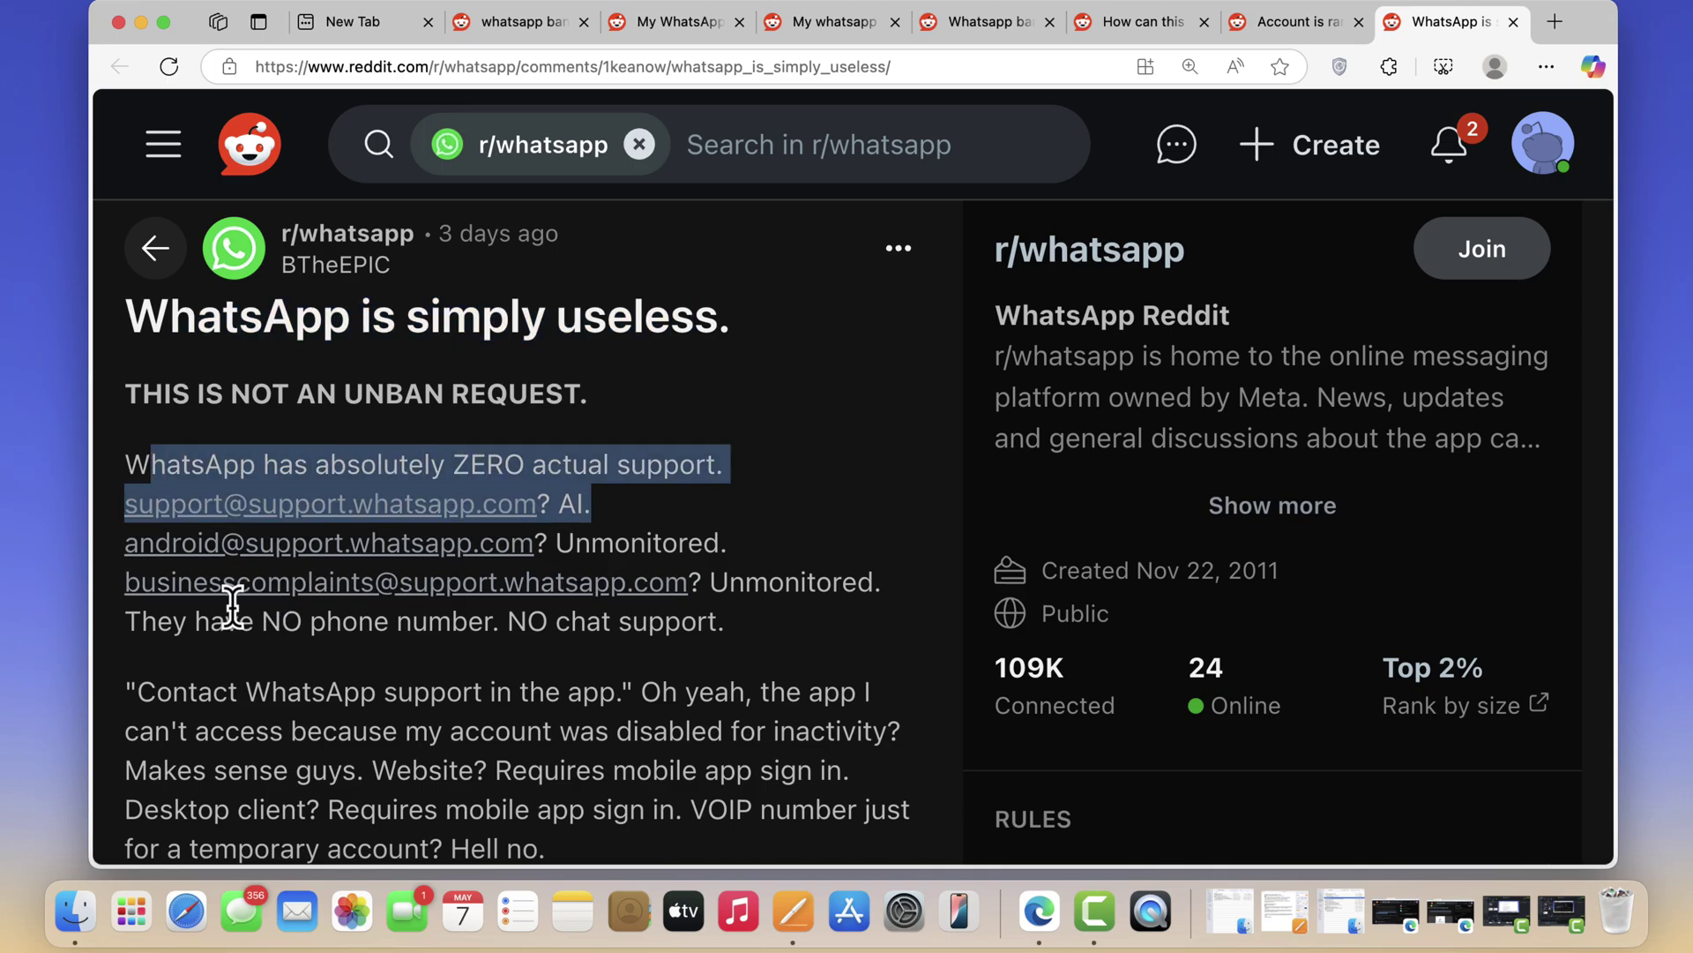
{"action": "left_click_drag", "start_coordinate": [157, 625], "coordinate": [612, 622]}
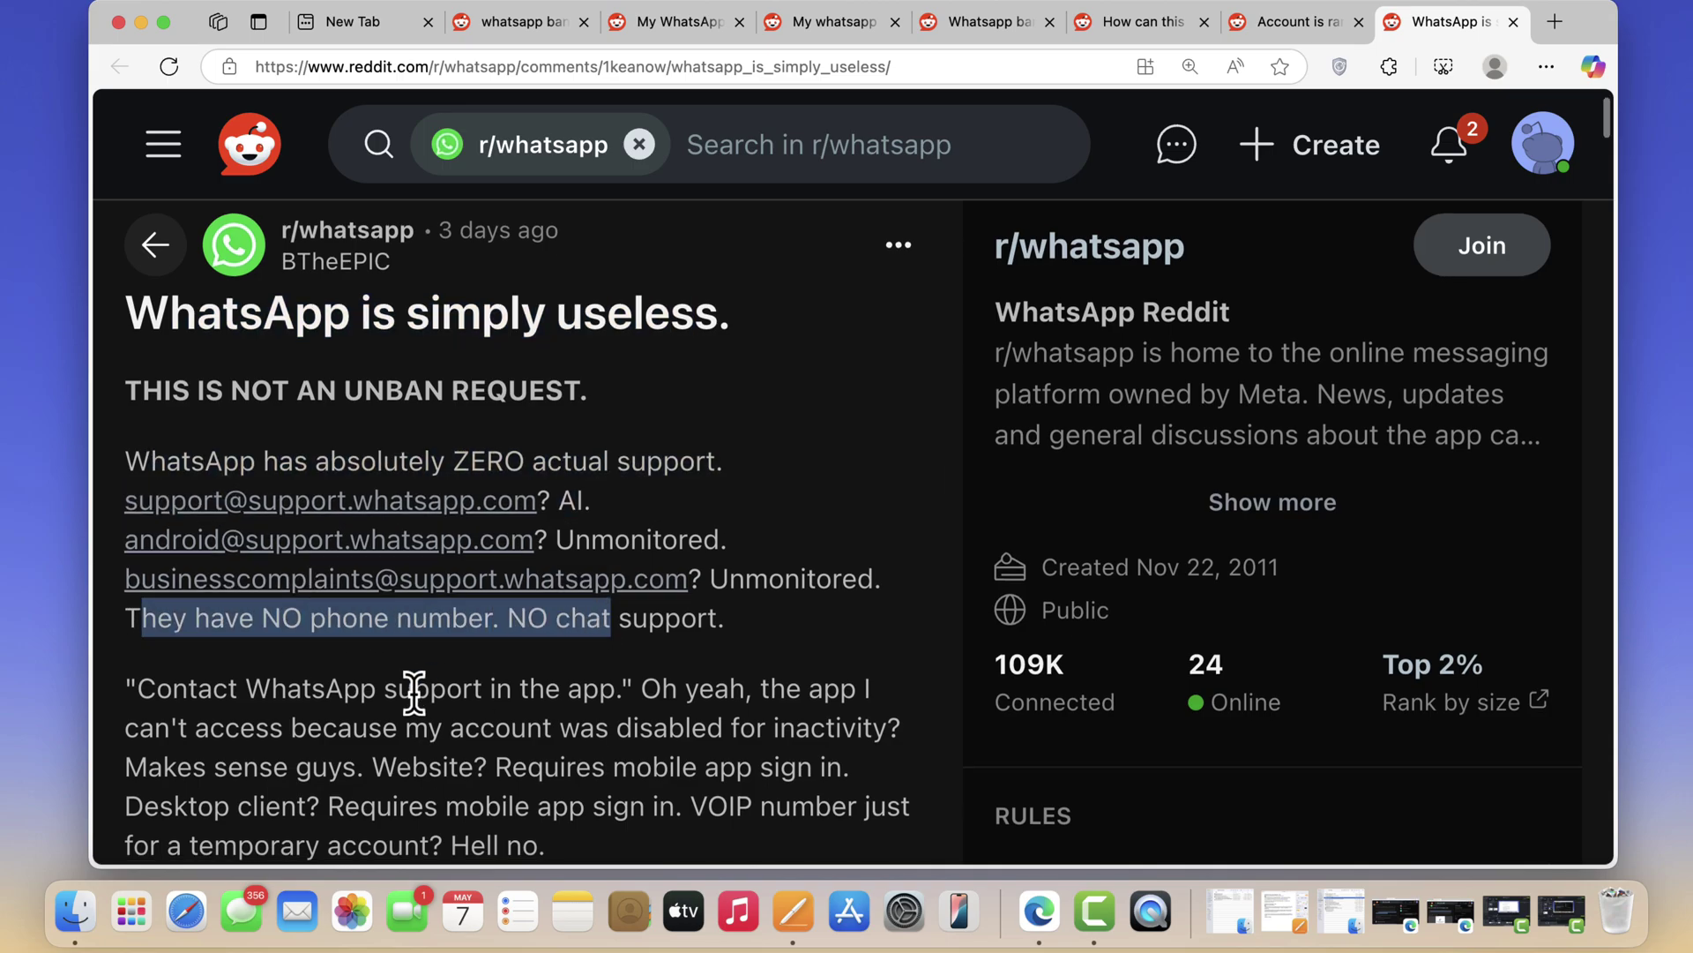
{"action": "scroll", "coordinate": [415, 692], "scroll_direction": "down", "scroll_amount": 2}
{"action": "mouse_move", "coordinate": [124, 569]}
{"action": "left_mouse_down"}
{"action": "mouse_move", "coordinate": [736, 615]}
{"action": "mouse_move", "coordinate": [850, 711]}
{"action": "left_mouse_up"}
{"action": "scroll", "coordinate": [851, 712], "scroll_direction": "down", "scroll_amount": 1}
{"action": "scroll", "coordinate": [851, 716], "scroll_direction": "down", "scroll_amount": 2}
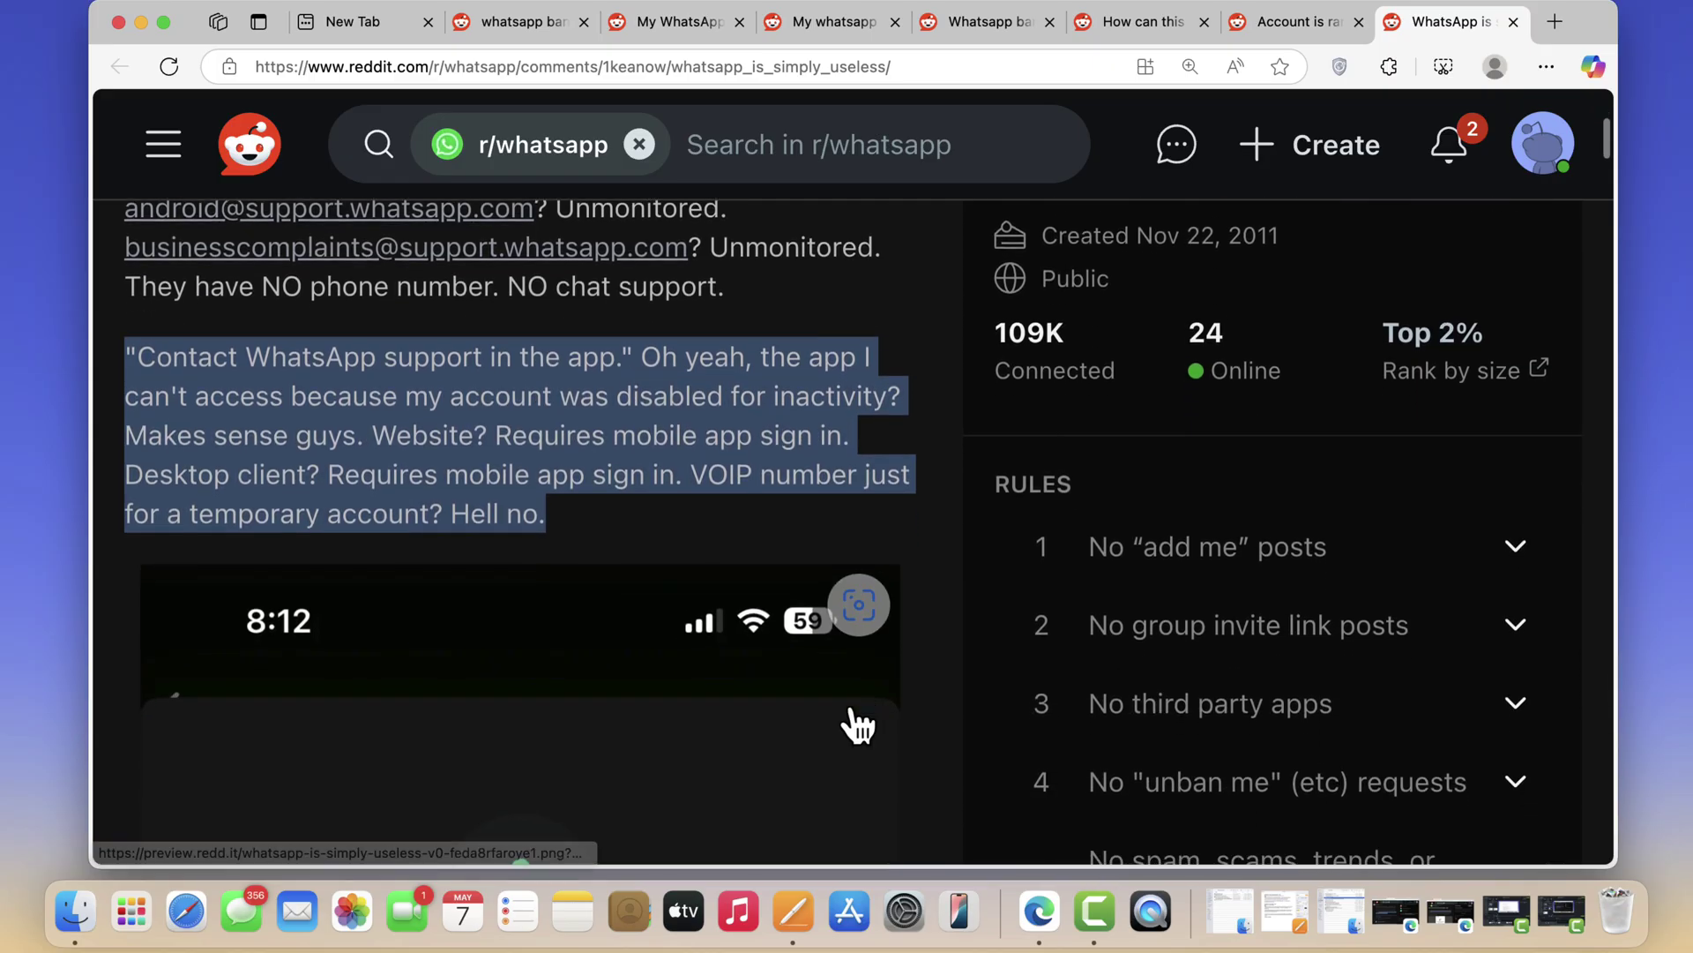
{"action": "scroll", "coordinate": [854, 720], "scroll_direction": "down", "scroll_amount": 4}
{"action": "scroll", "coordinate": [858, 726], "scroll_direction": "down", "scroll_amount": 3}
{"action": "scroll", "coordinate": [857, 726], "scroll_direction": "down", "scroll_amount": 1}
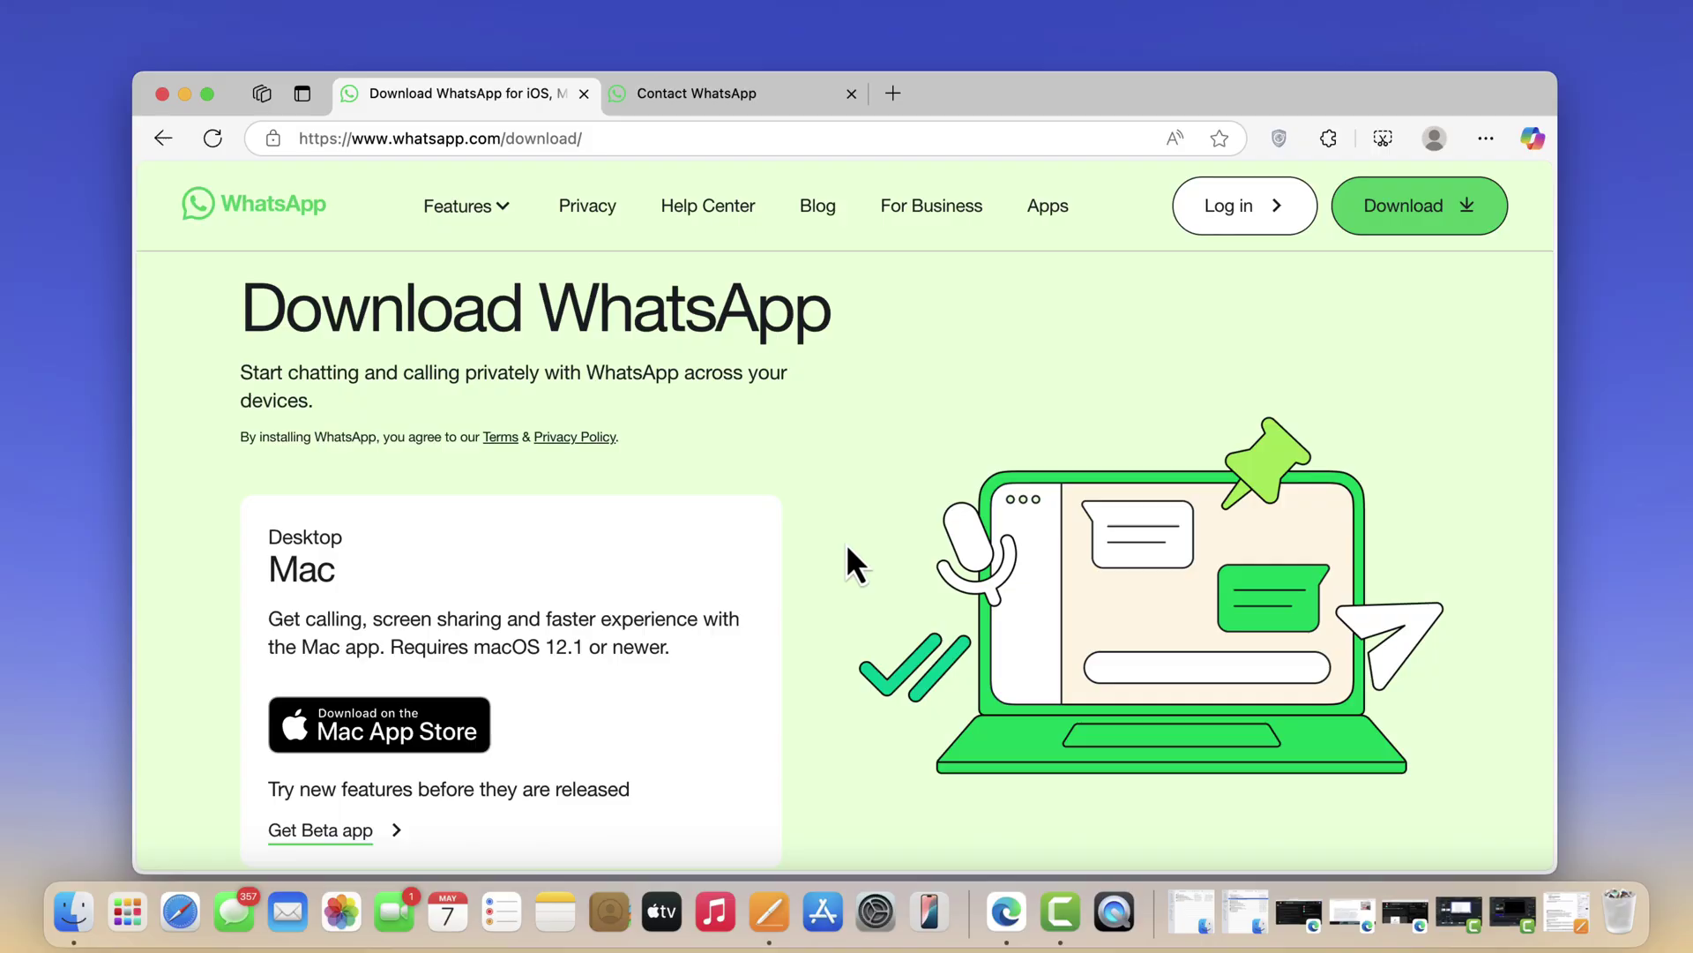
Step: From the Contact WhatsApp page, open the support contact link in a new tab and view it
{"action": "left_click", "coordinate": [707, 98]}
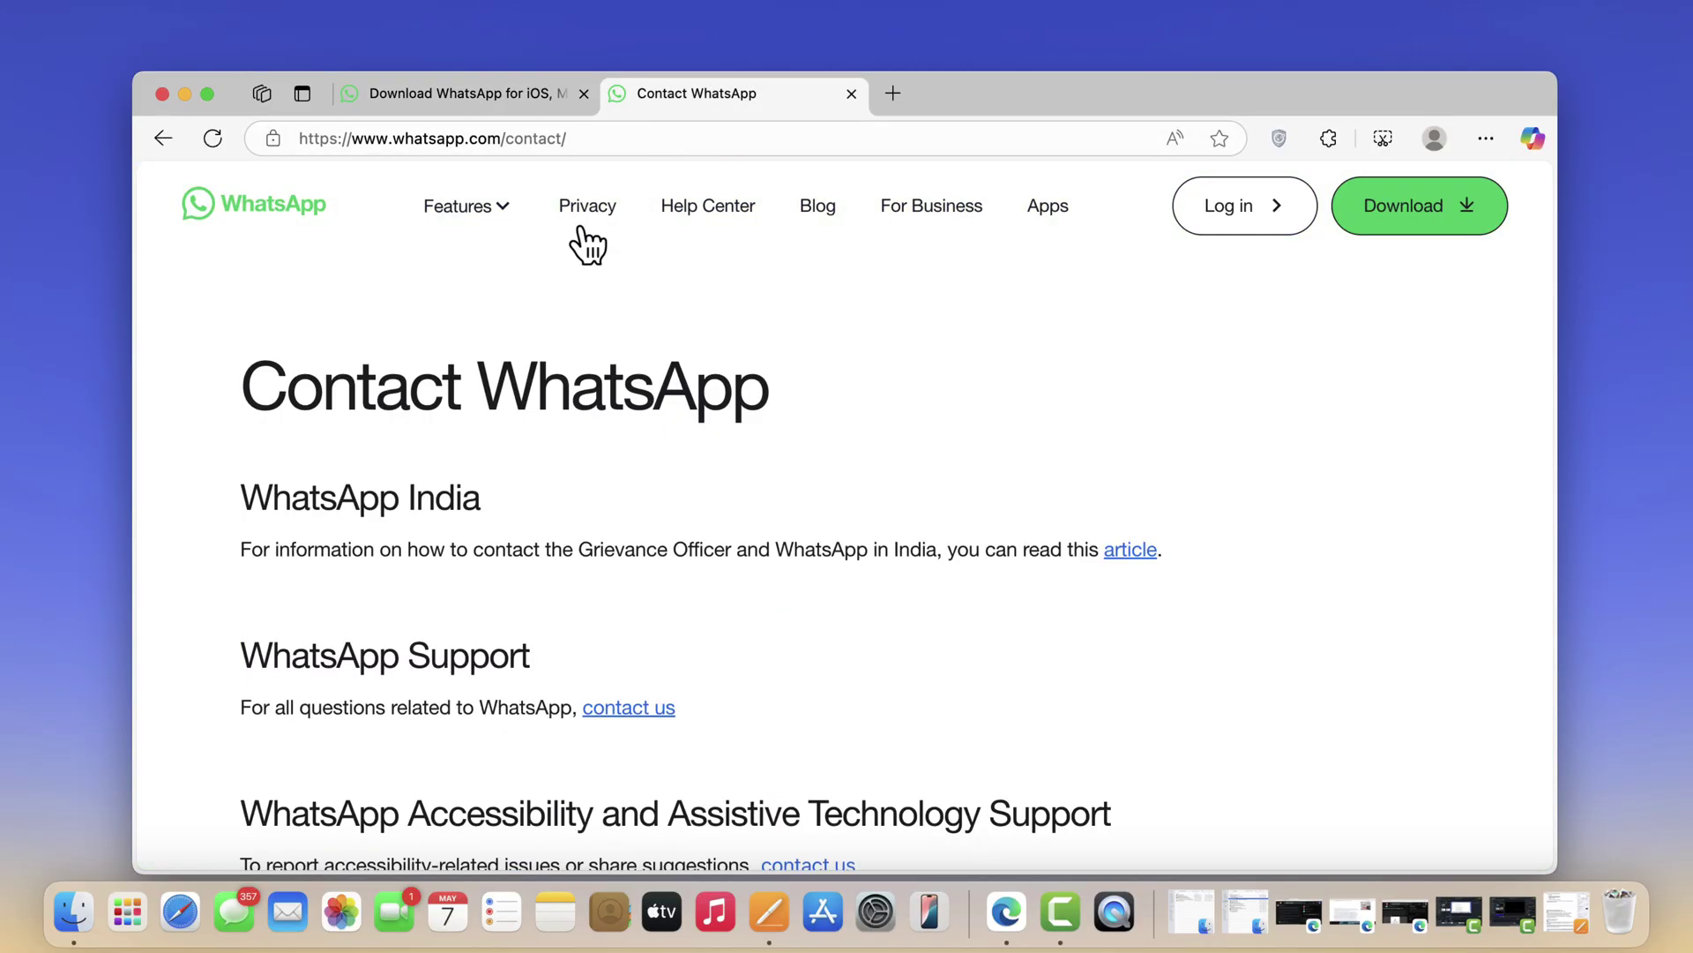
{"action": "scroll", "coordinate": [367, 555], "scroll_direction": "down", "scroll_amount": 1}
{"action": "scroll", "coordinate": [367, 556], "scroll_direction": "down", "scroll_amount": 1}
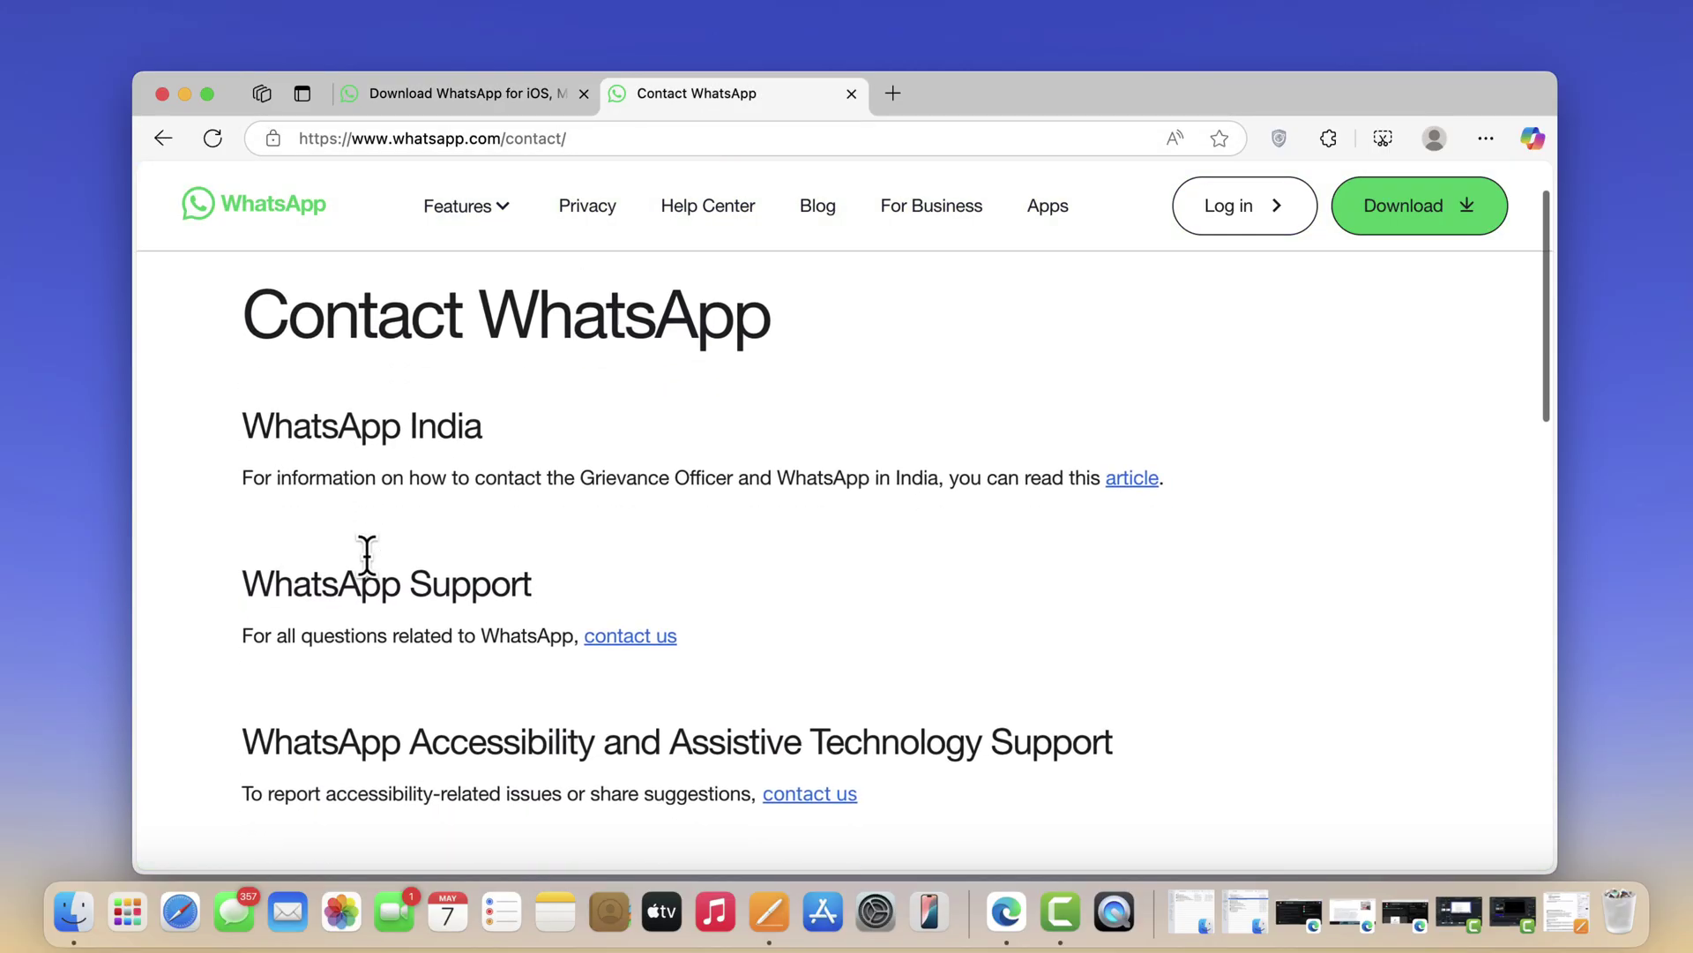
{"action": "scroll", "coordinate": [419, 556], "scroll_direction": "down", "scroll_amount": 2}
{"action": "right_click", "coordinate": [615, 557]}
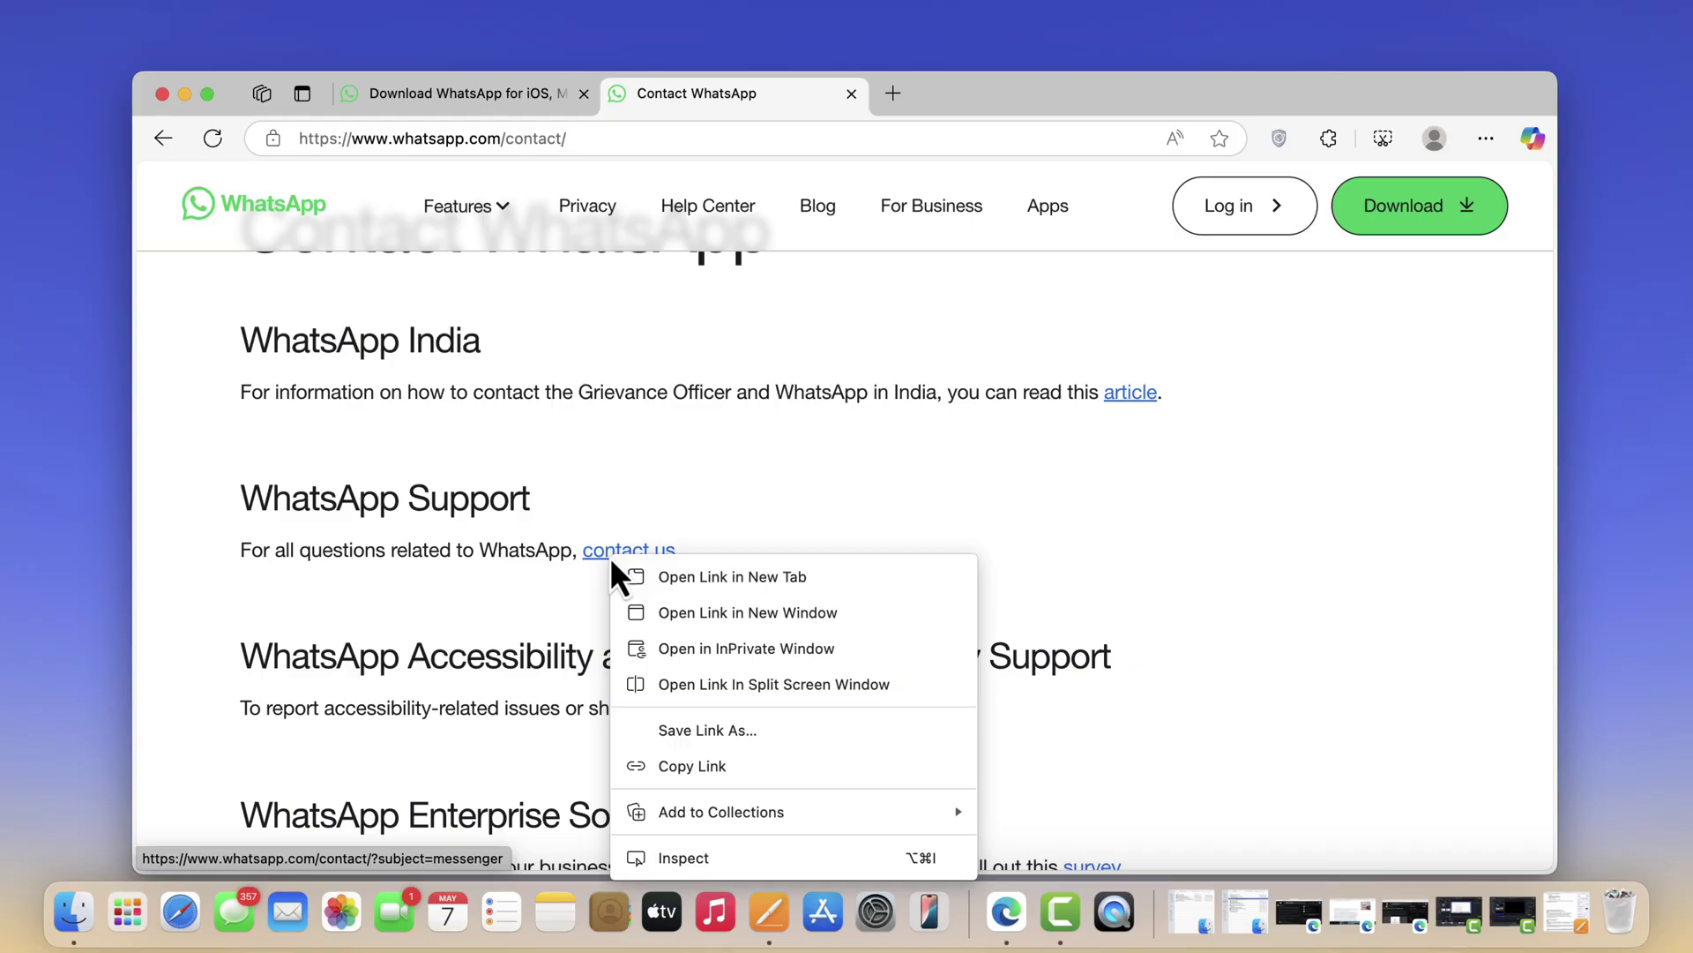
{"action": "left_click", "coordinate": [695, 575]}
{"action": "left_click", "coordinate": [939, 95]}
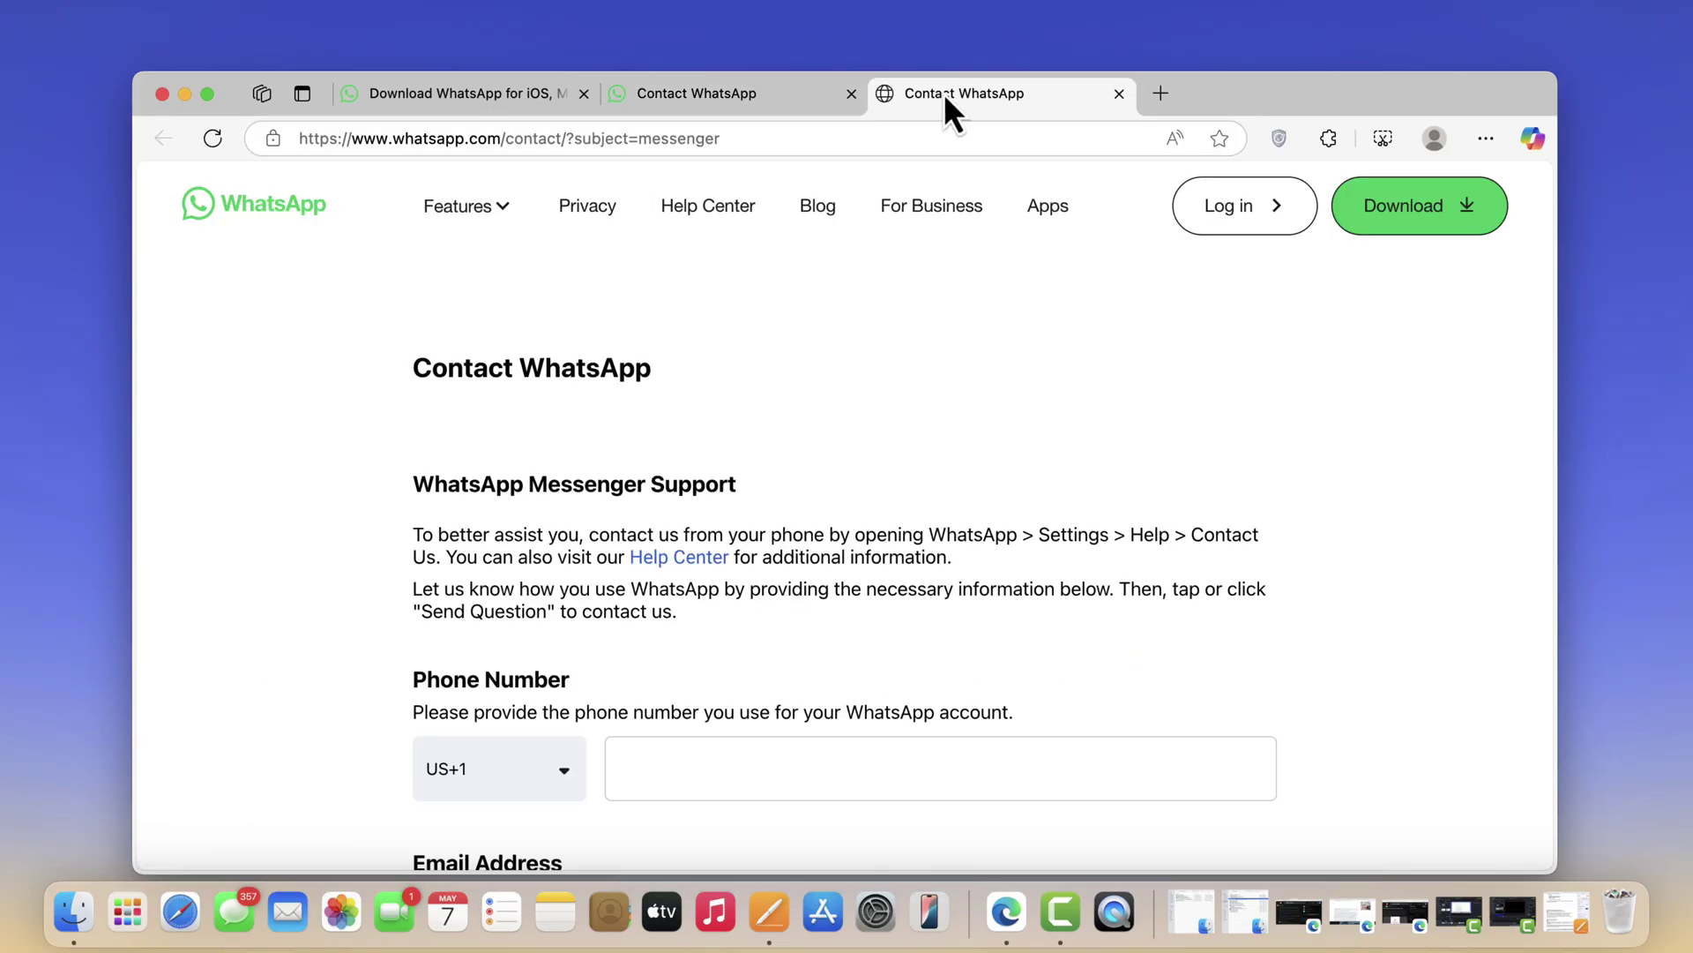
{"action": "scroll", "coordinate": [749, 534], "scroll_direction": "down", "scroll_amount": 1}
{"action": "scroll", "coordinate": [749, 535], "scroll_direction": "down", "scroll_amount": 1}
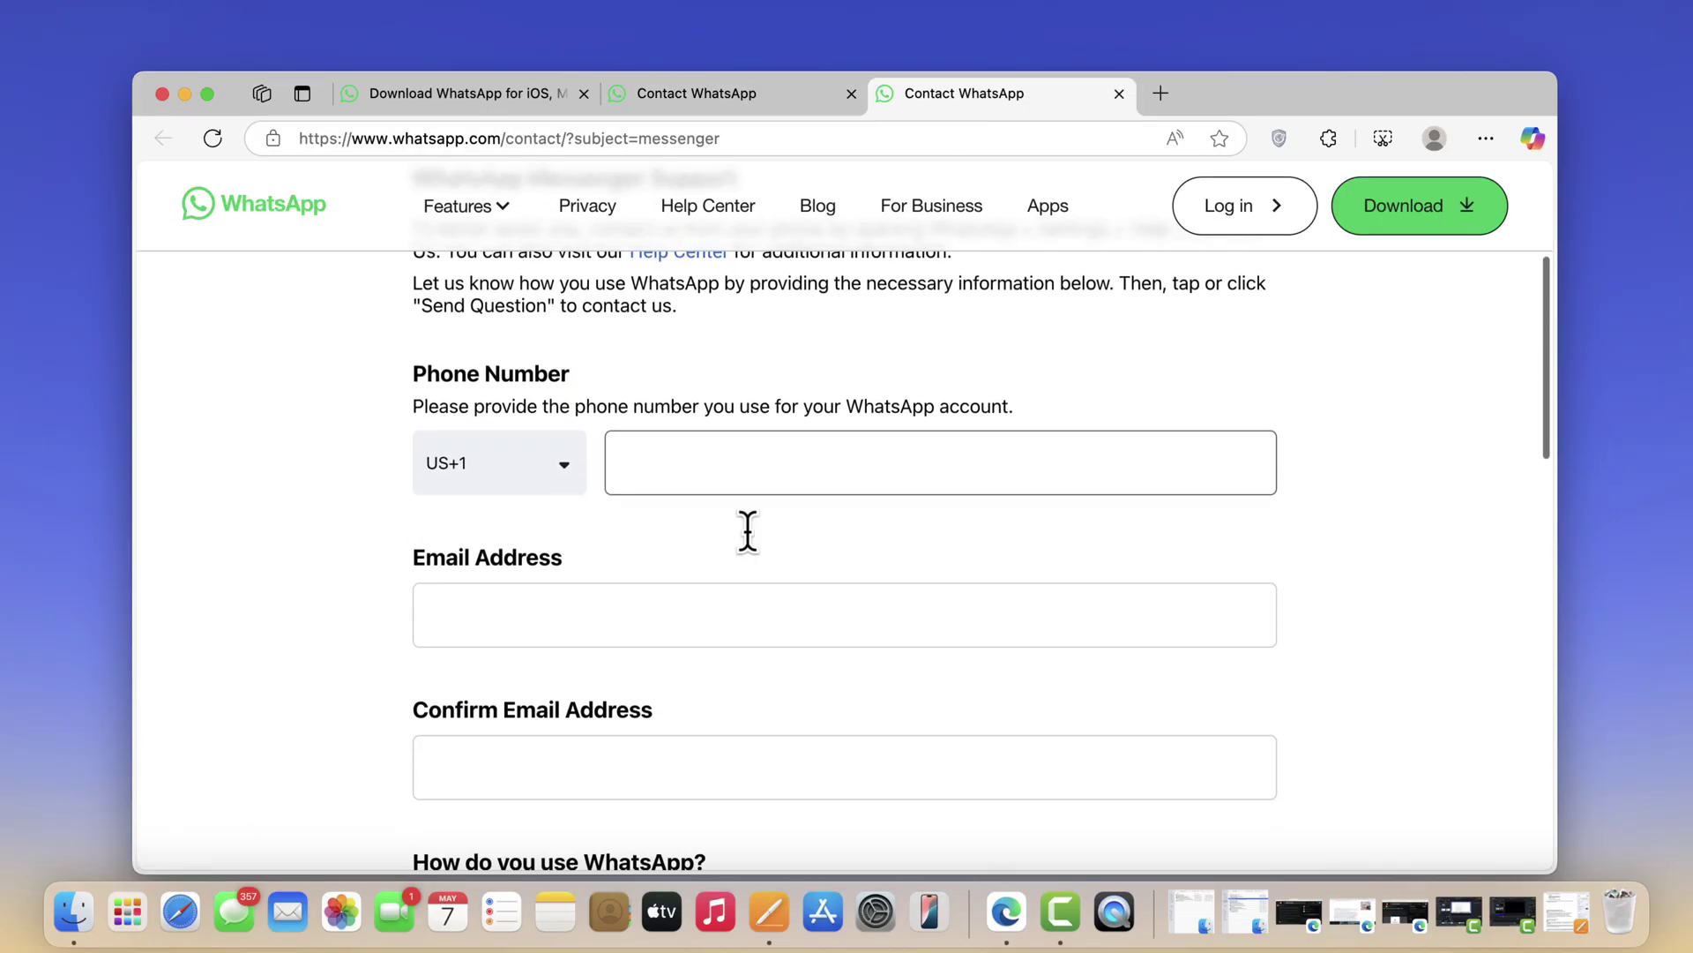
{"action": "scroll", "coordinate": [750, 535], "scroll_direction": "down", "scroll_amount": 1}
{"action": "scroll", "coordinate": [749, 534], "scroll_direction": "down", "scroll_amount": 1}
{"action": "scroll", "coordinate": [747, 531], "scroll_direction": "down", "scroll_amount": 1}
{"action": "scroll", "coordinate": [748, 529], "scroll_direction": "down", "scroll_amount": 1}
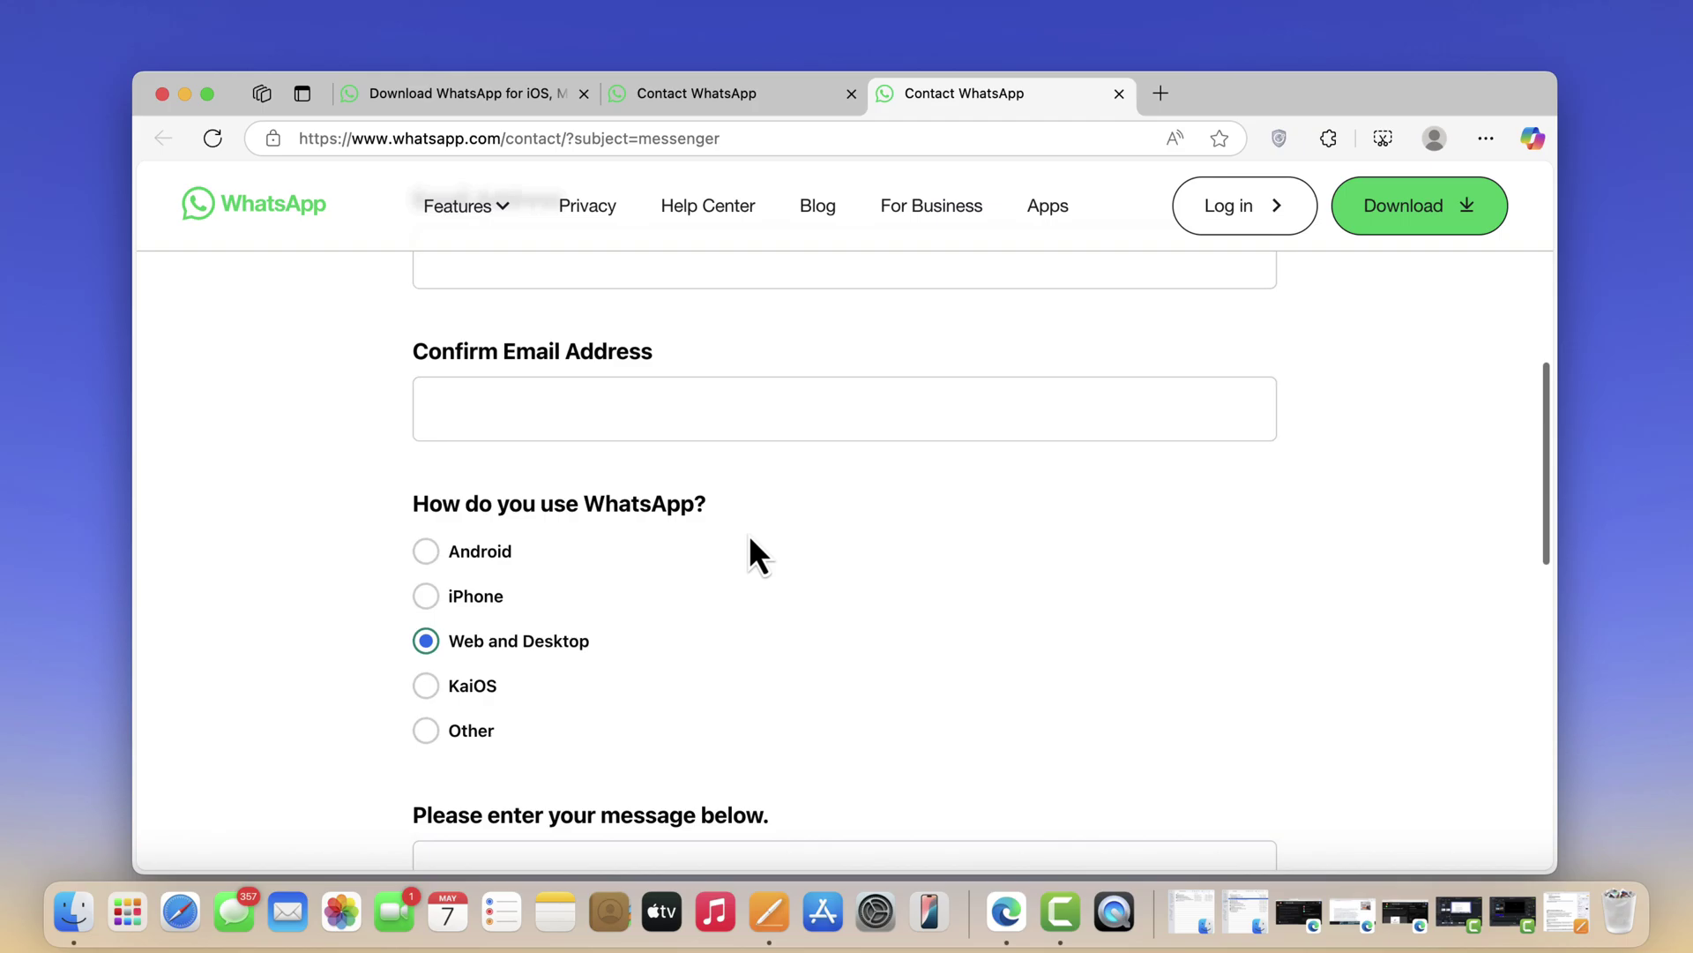
{"action": "scroll", "coordinate": [747, 532], "scroll_direction": "down", "scroll_amount": 1}
{"action": "scroll", "coordinate": [751, 536], "scroll_direction": "down", "scroll_amount": 1}
{"action": "scroll", "coordinate": [756, 549], "scroll_direction": "down", "scroll_amount": 1}
{"action": "scroll", "coordinate": [749, 534], "scroll_direction": "down", "scroll_amount": 1}
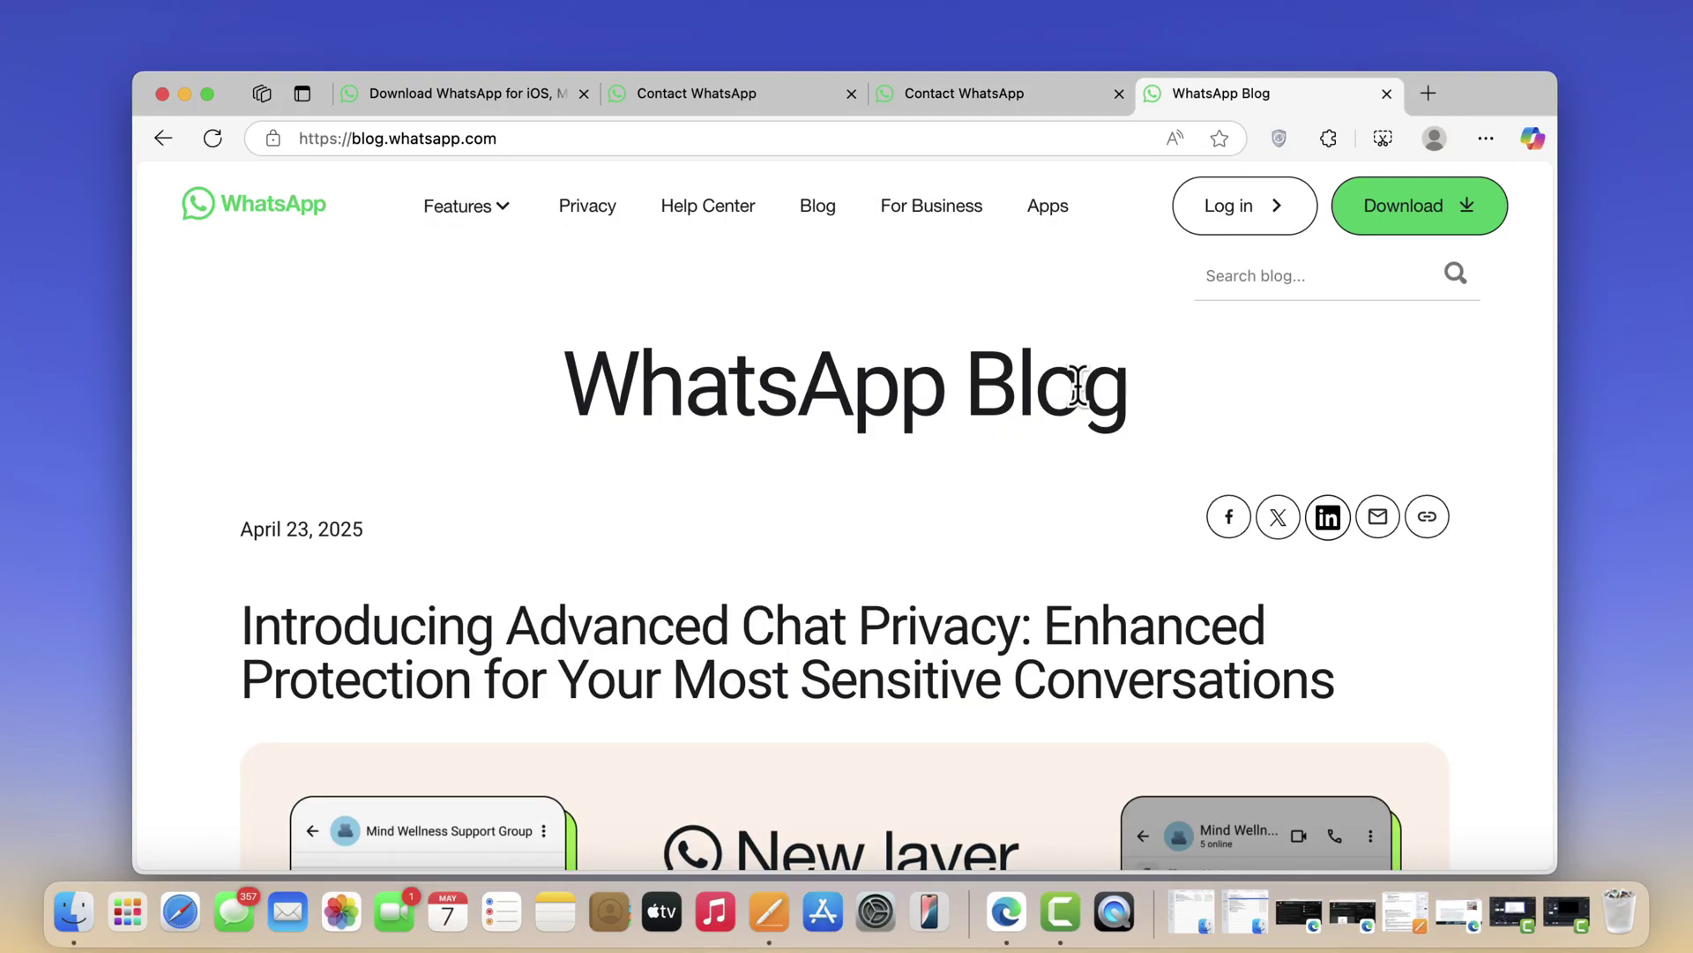
{"action": "left_click", "coordinate": [1253, 13]}
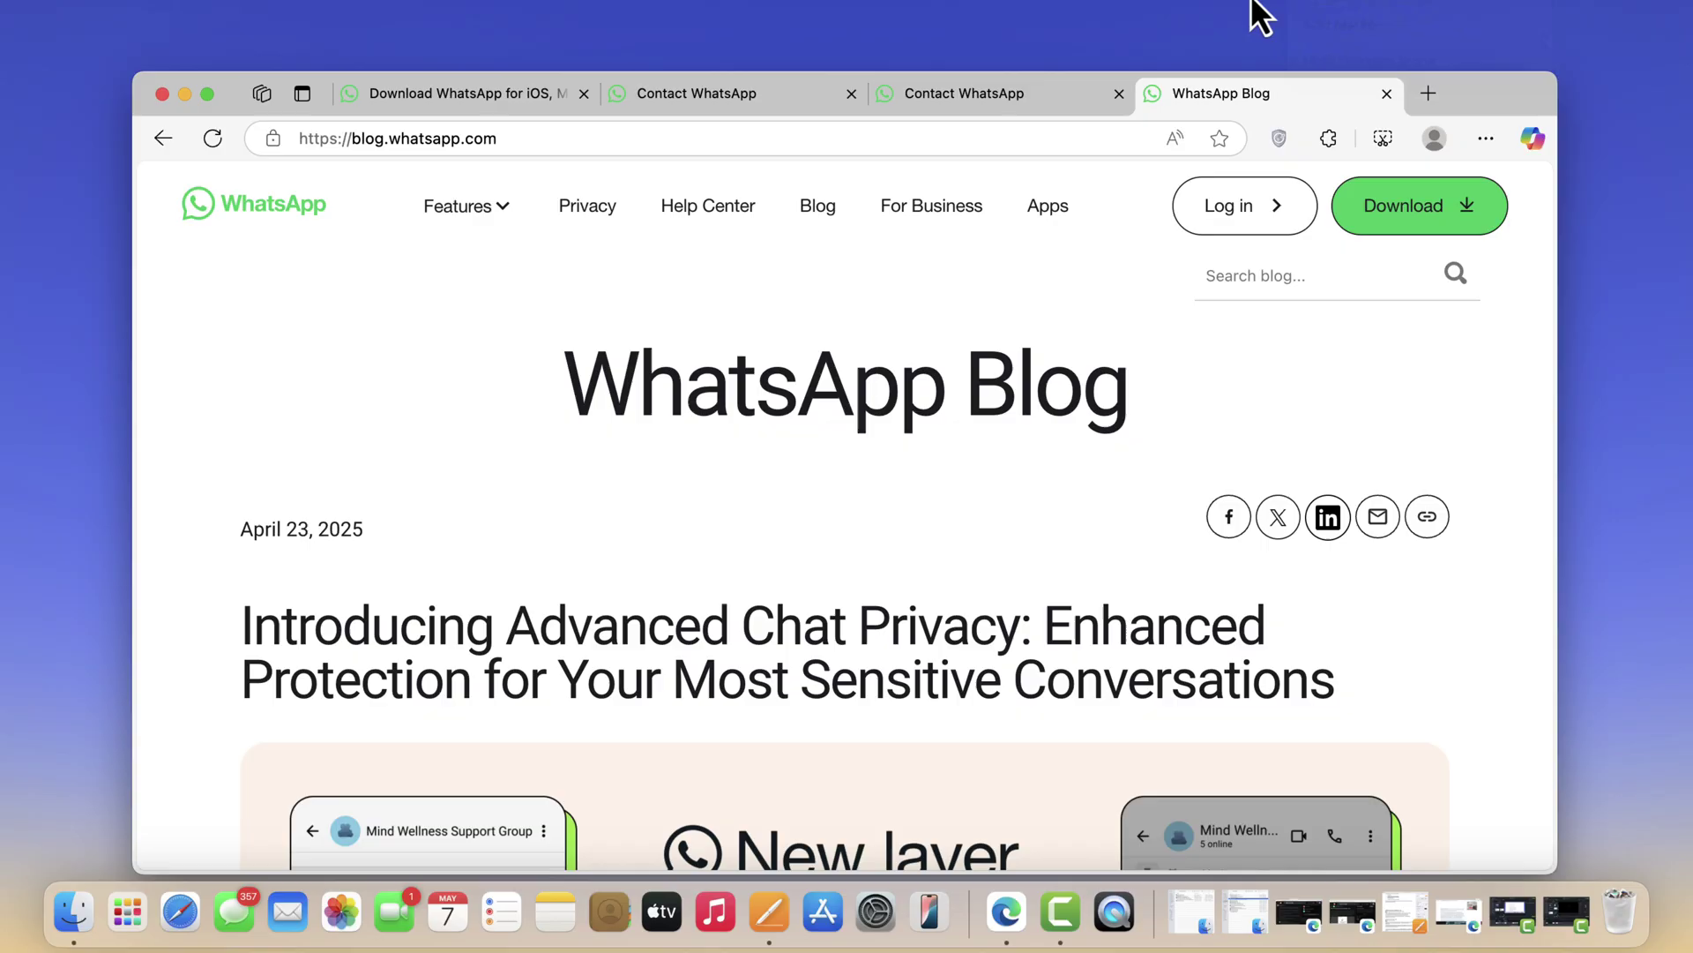